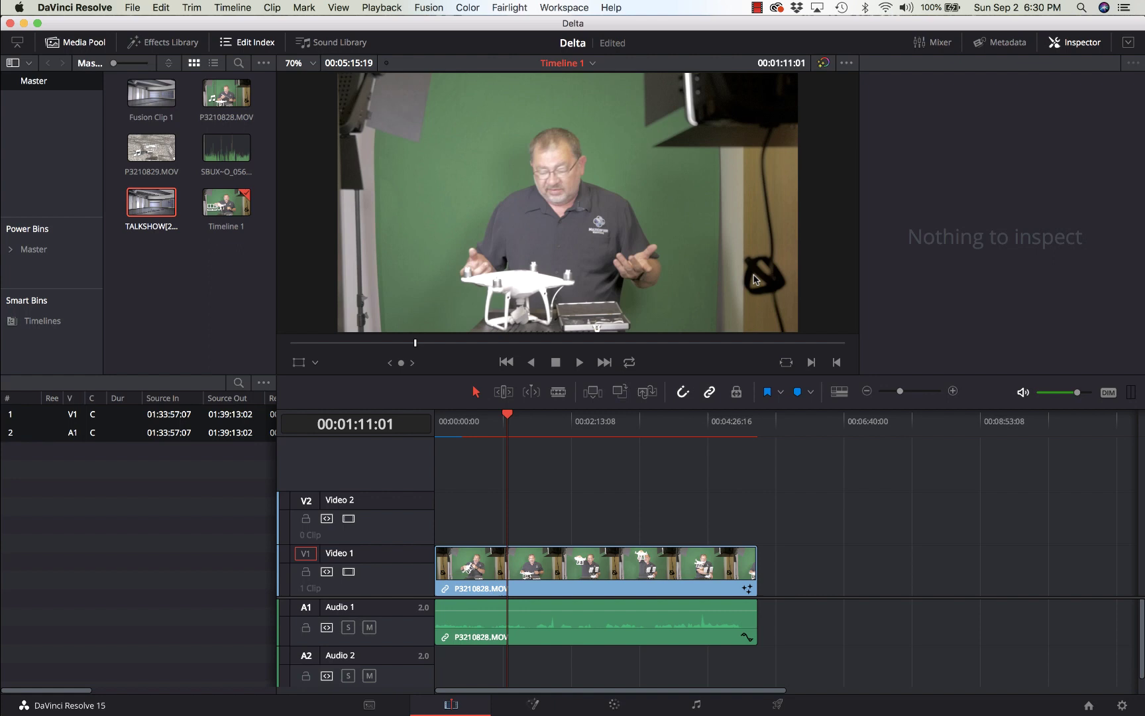
# Step: Switch to the Fusion page and drop a Delta Keyer onto the MediaIn1–MediaOut1 link
pyautogui.click(614, 707)
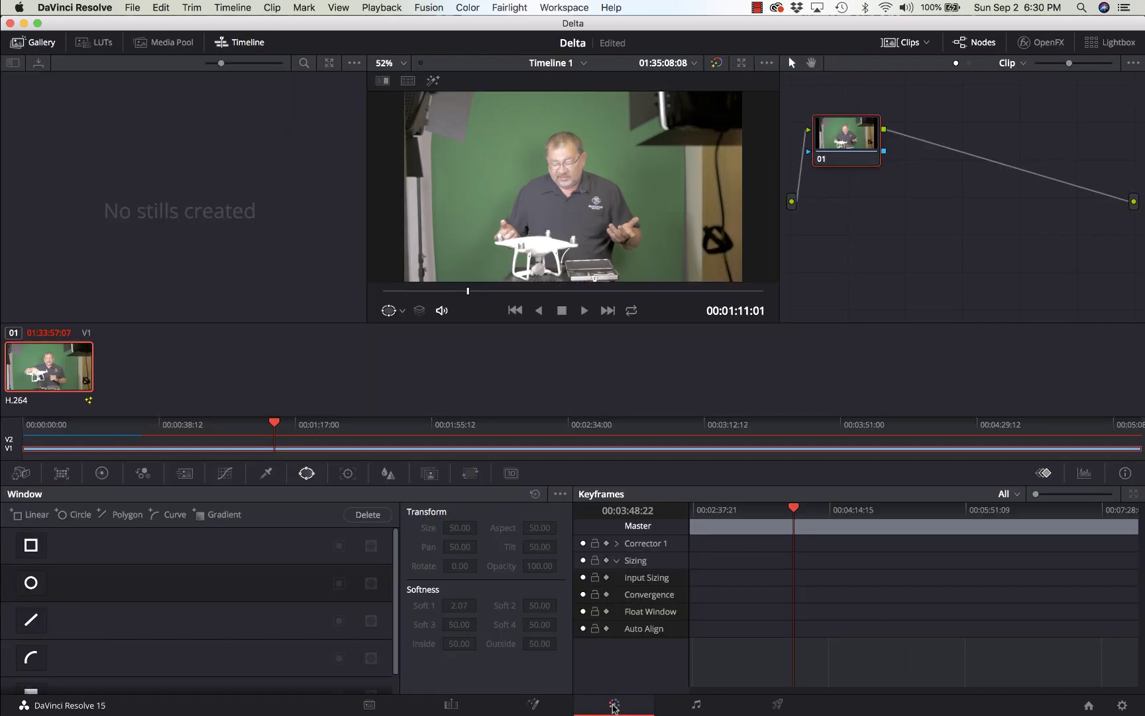
pyautogui.click(536, 706)
pyautogui.moveTo(113, 586)
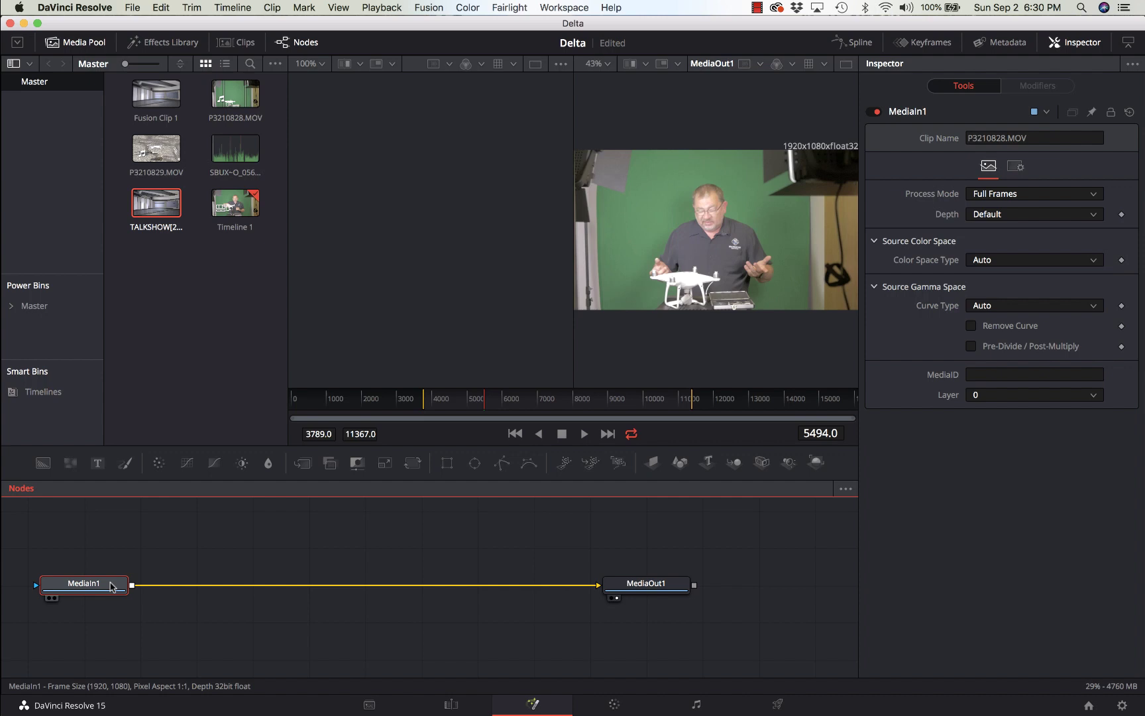
pyautogui.hotkey('shift', 'space')
pyautogui.write('merge')
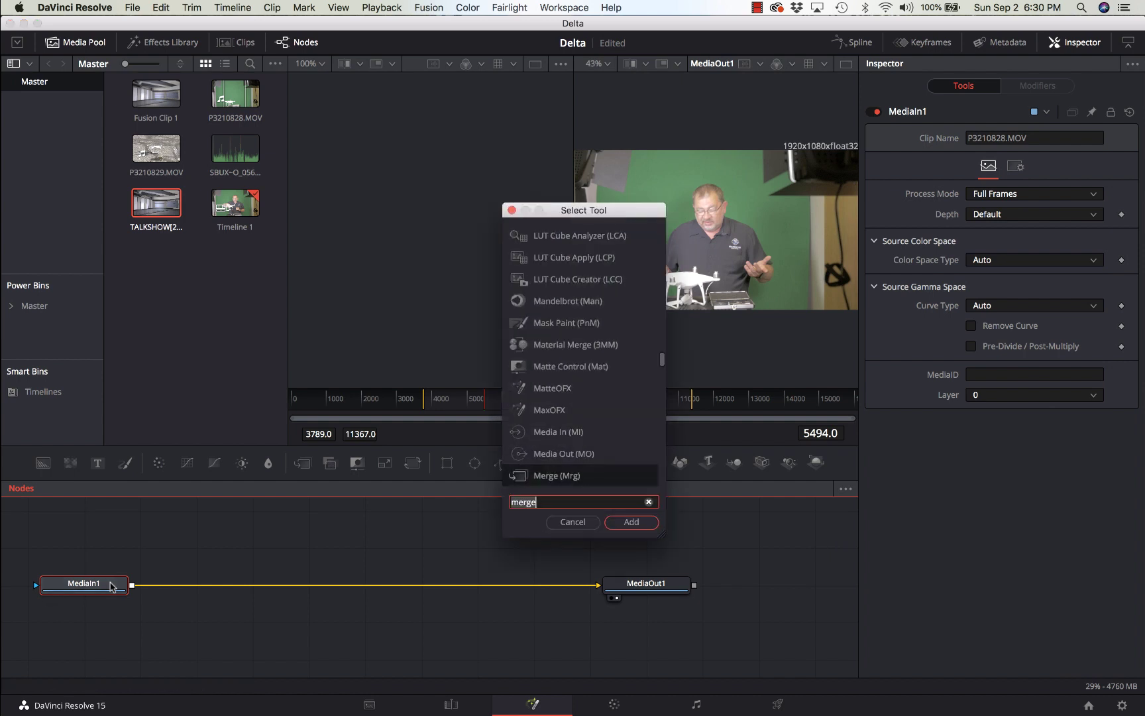
pyautogui.write('delta')
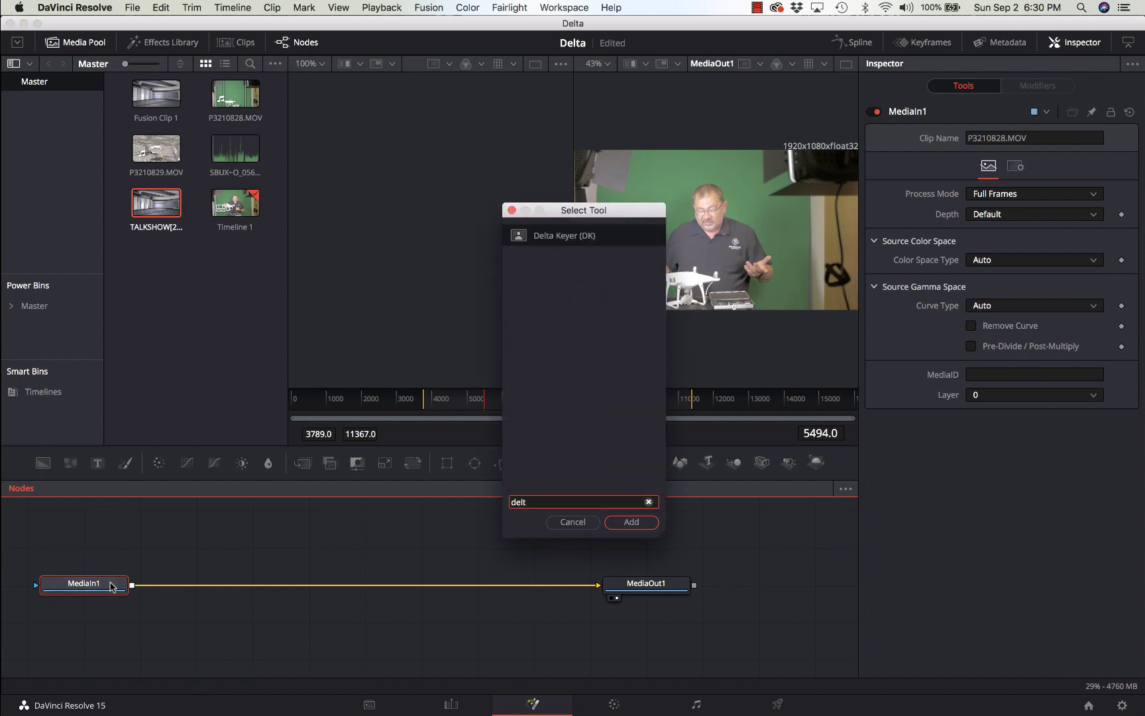
pyautogui.press('Return')
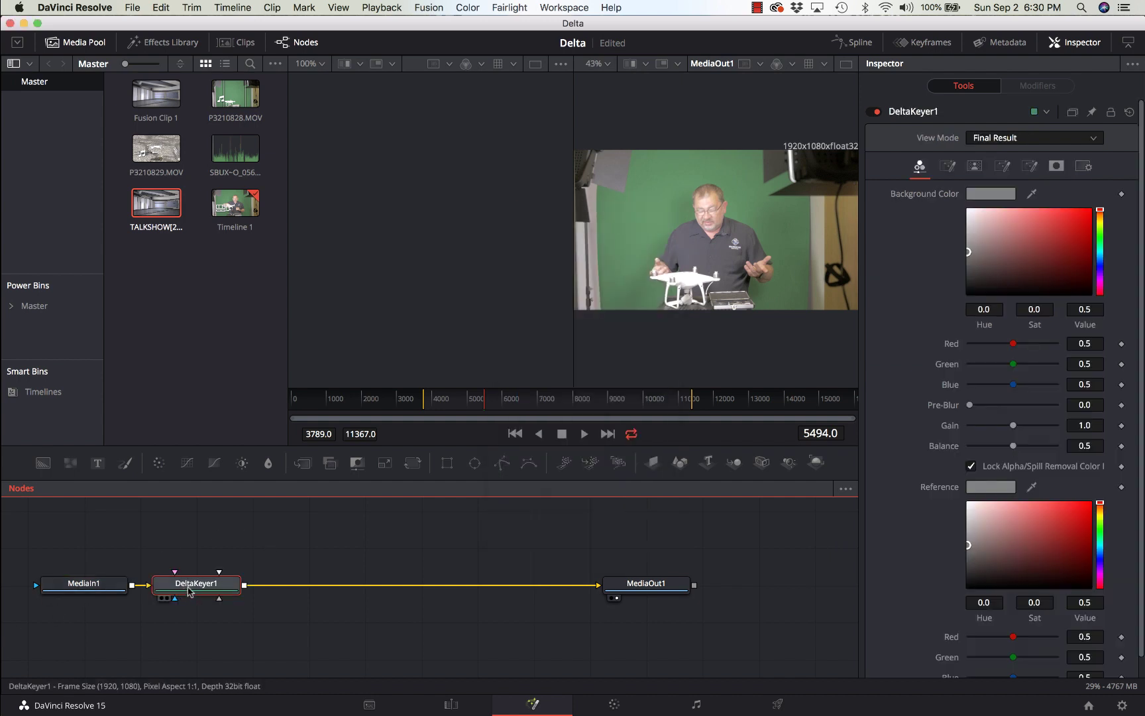
pyautogui.moveTo(193, 590); pyautogui.dragTo(393, 598)
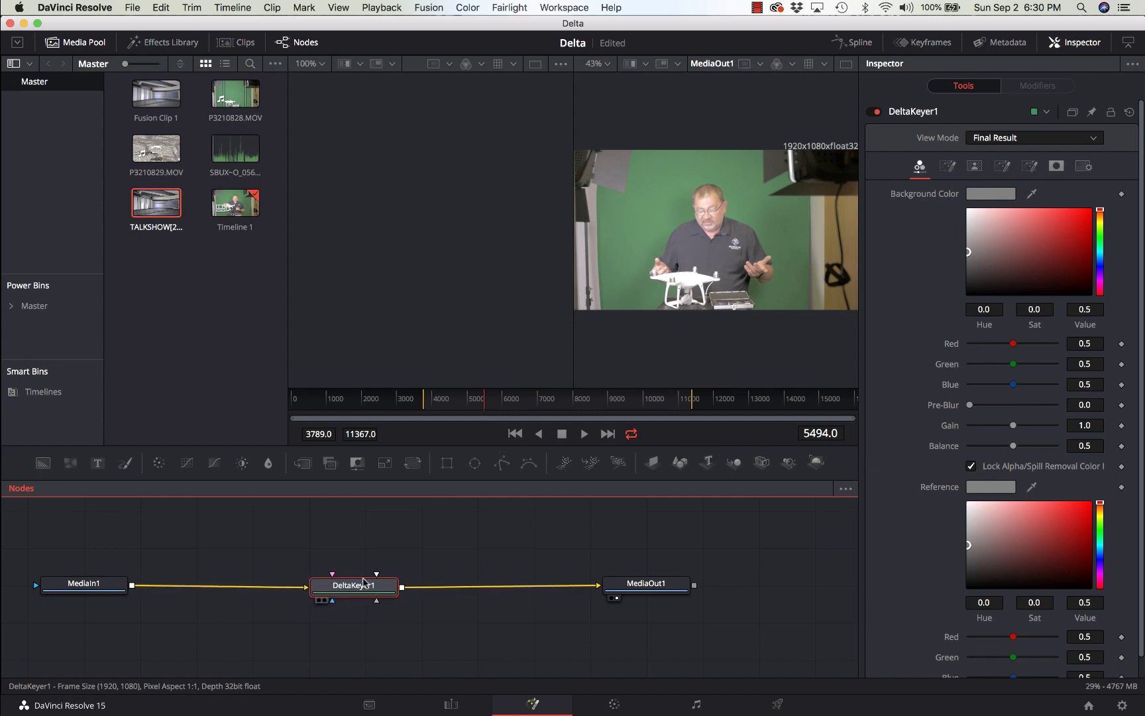
# Step: Sample the green screen as the Delta Keyer background colour (R 0.3216, G 0.5098, B 0.3412)
pyautogui.click(998, 195)
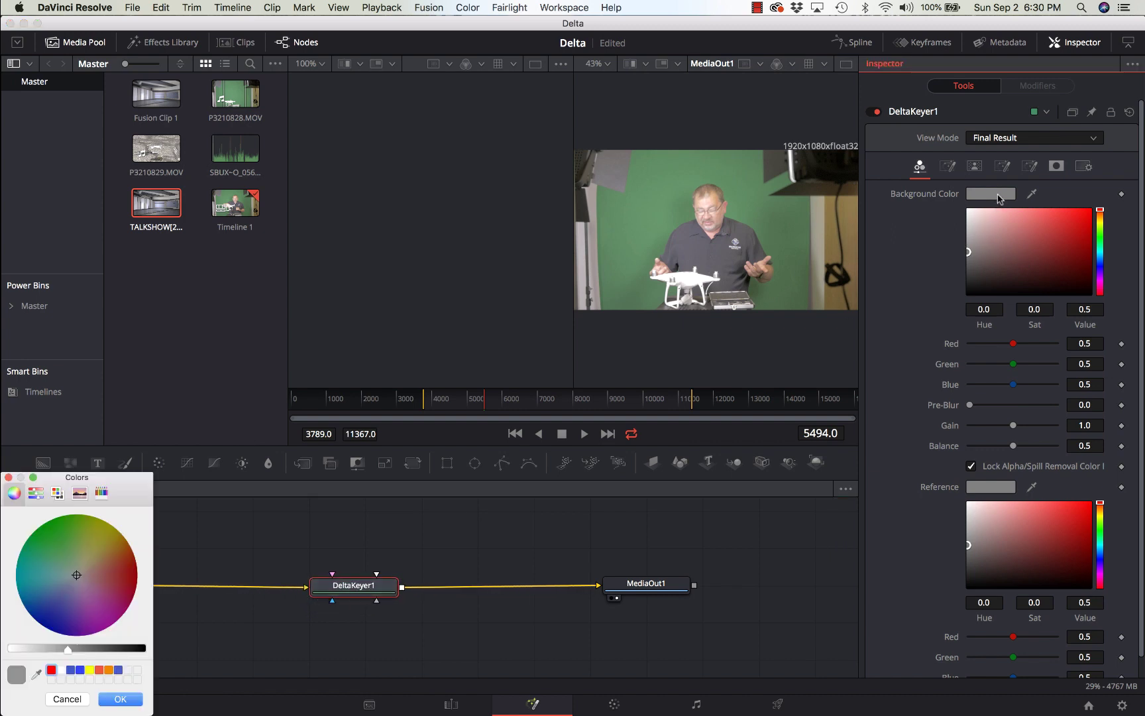
pyautogui.click(36, 675)
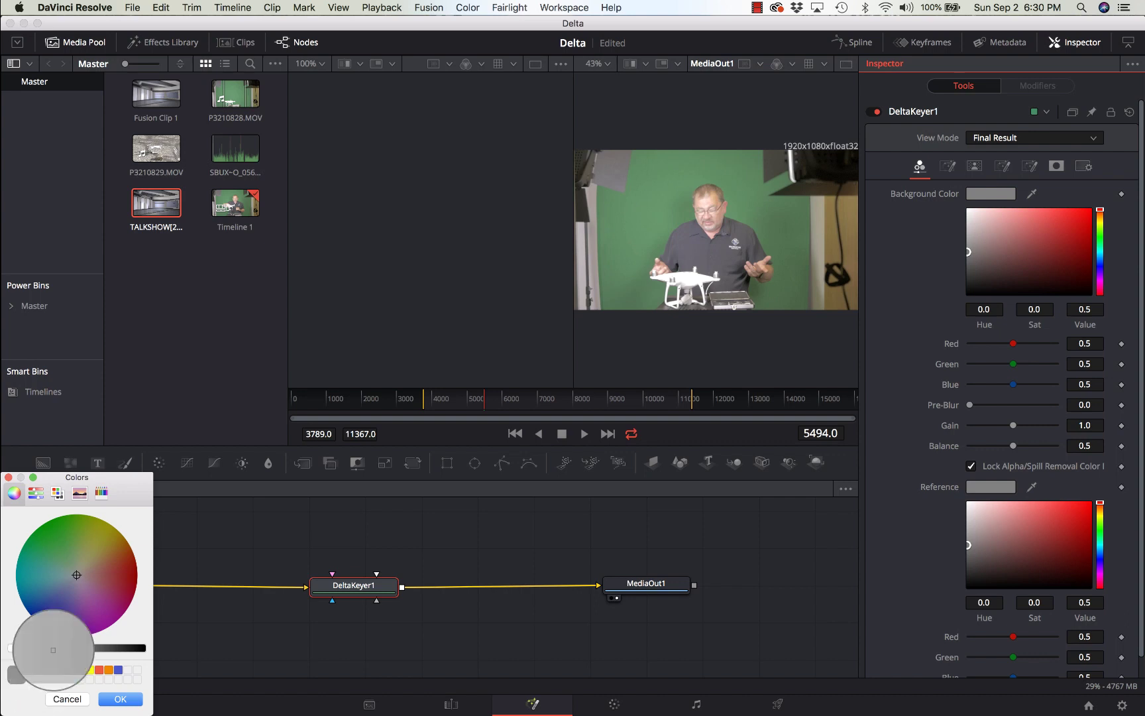
pyautogui.click(641, 248)
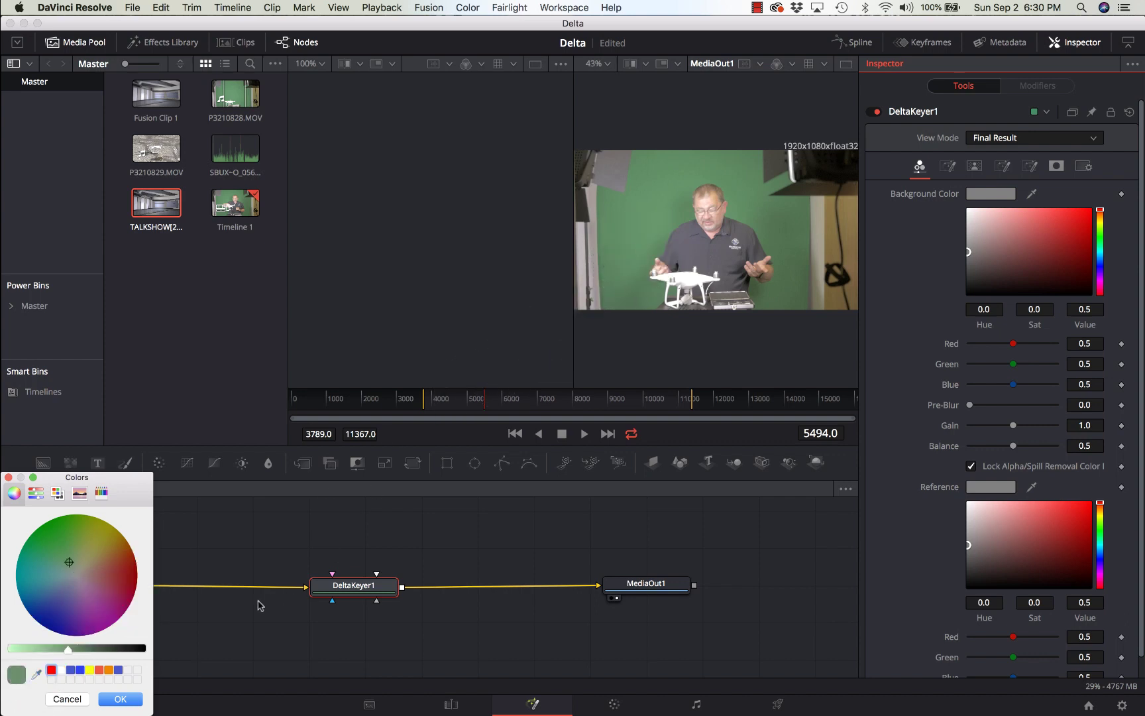
pyautogui.click(126, 700)
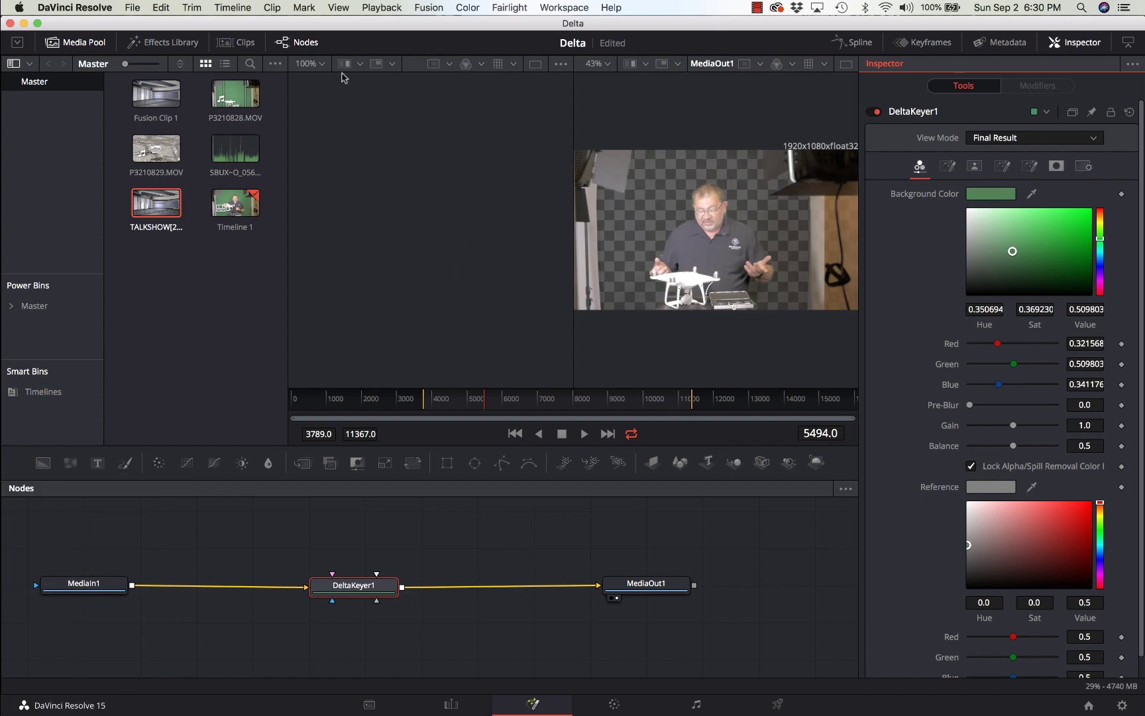
# Step: Zoom the viewer to 200% and then 400% to inspect the keyed result
pyautogui.click(609, 65)
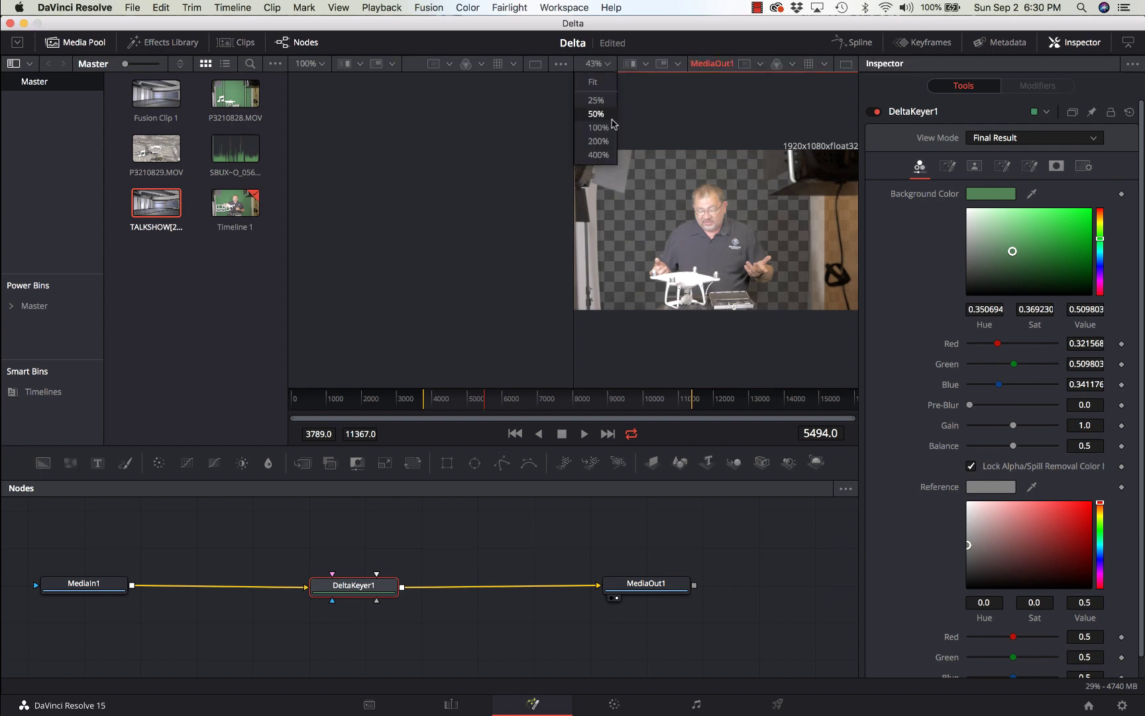
pyautogui.click(602, 141)
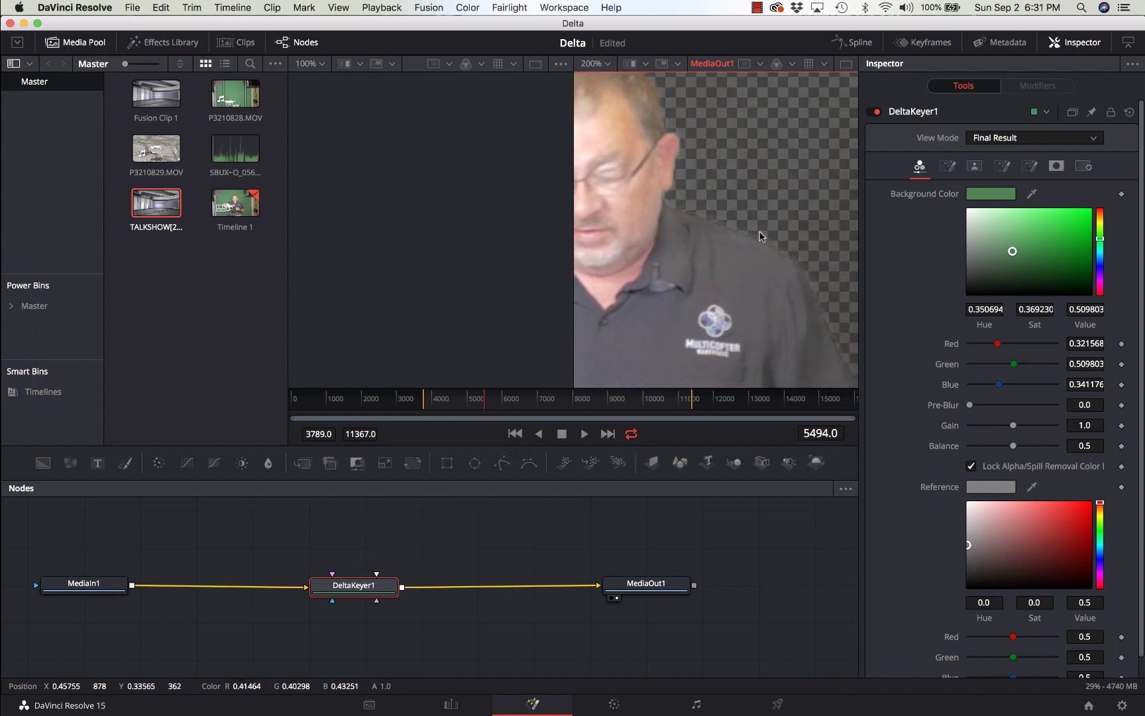
pyautogui.click(606, 64)
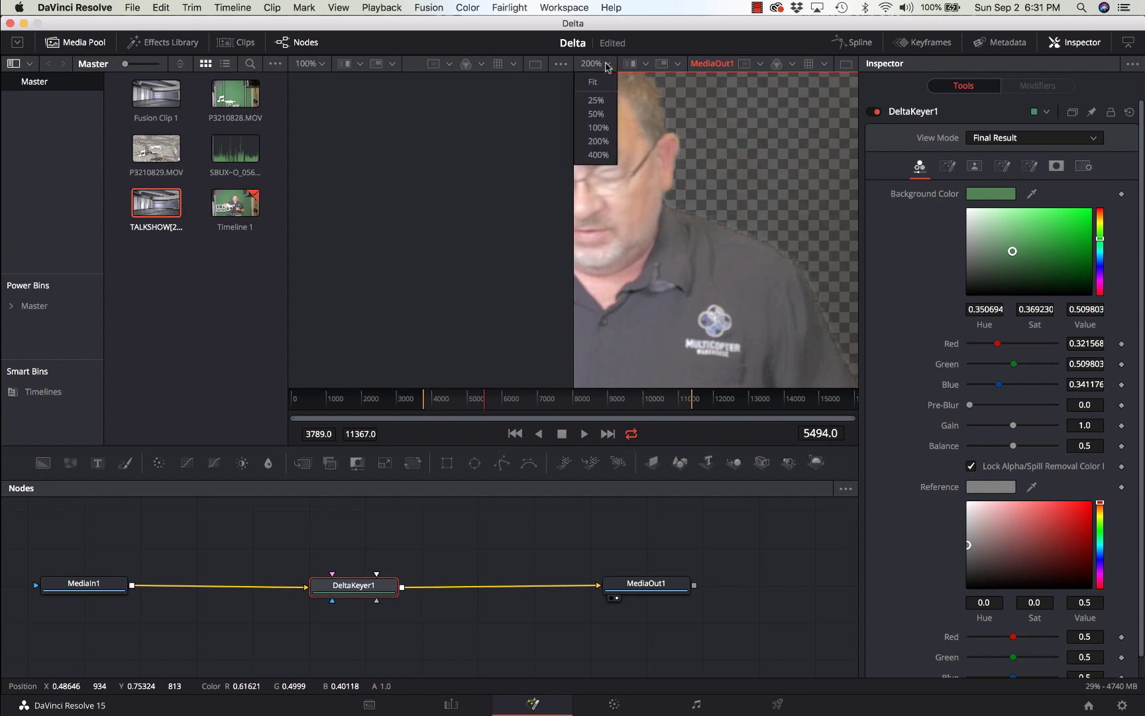
pyautogui.click(604, 150)
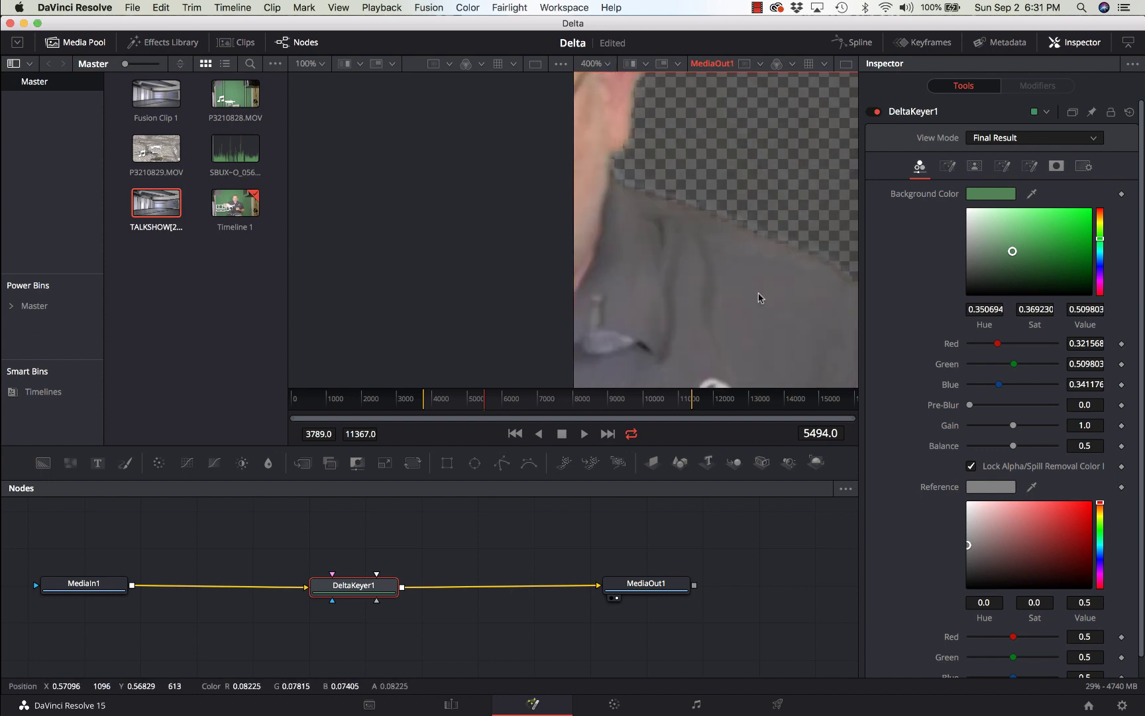
pyautogui.scroll(1, 757, 297)
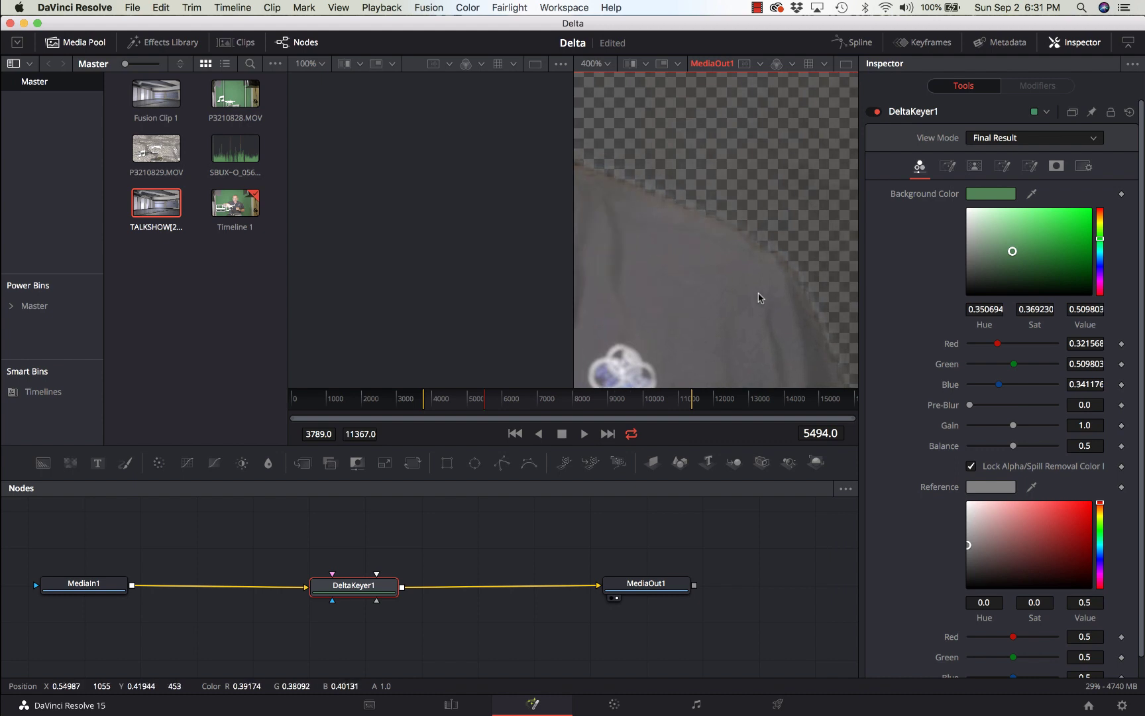
# Step: Set the Delta Keyer Matte Threshold to Low 0.406 and High 0.55
pyautogui.click(974, 167)
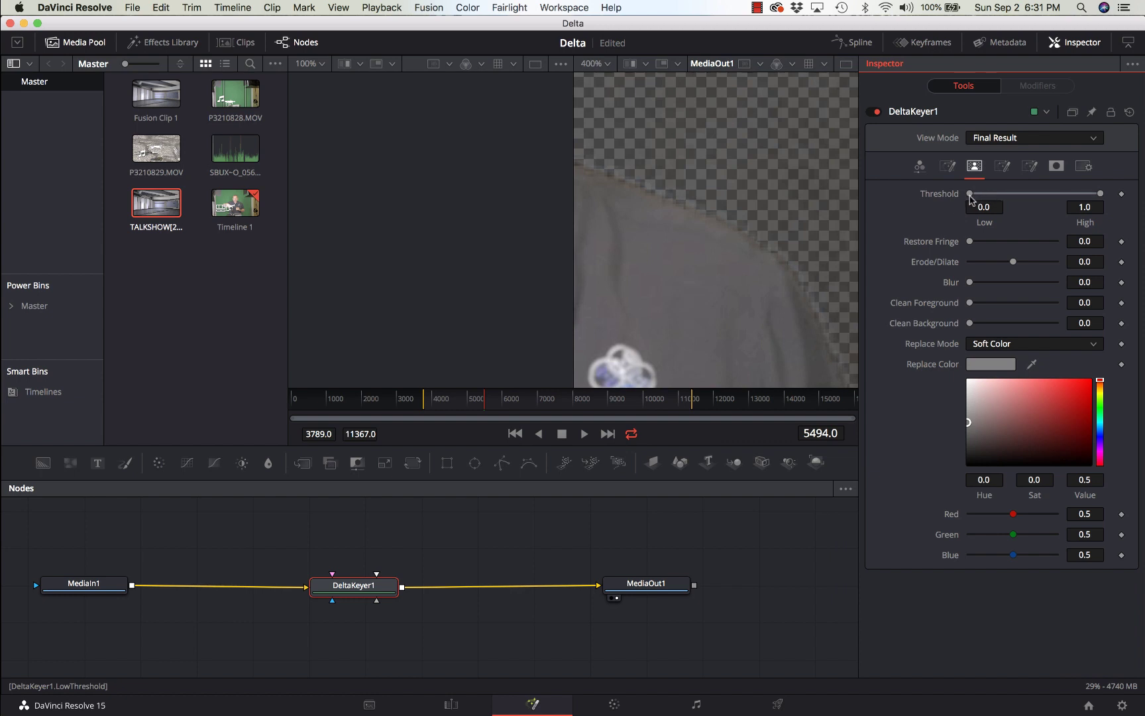
pyautogui.moveTo(970, 194); pyautogui.dragTo(1020, 196)
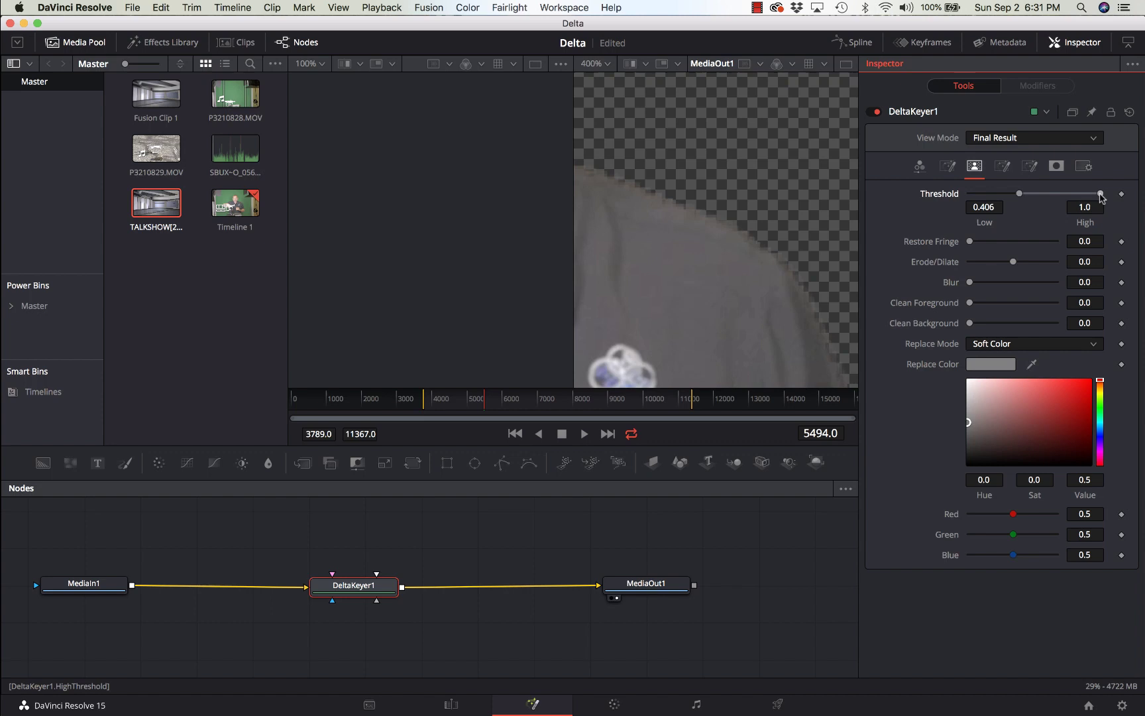
pyautogui.moveTo(1100, 193); pyautogui.dragTo(1046, 197)
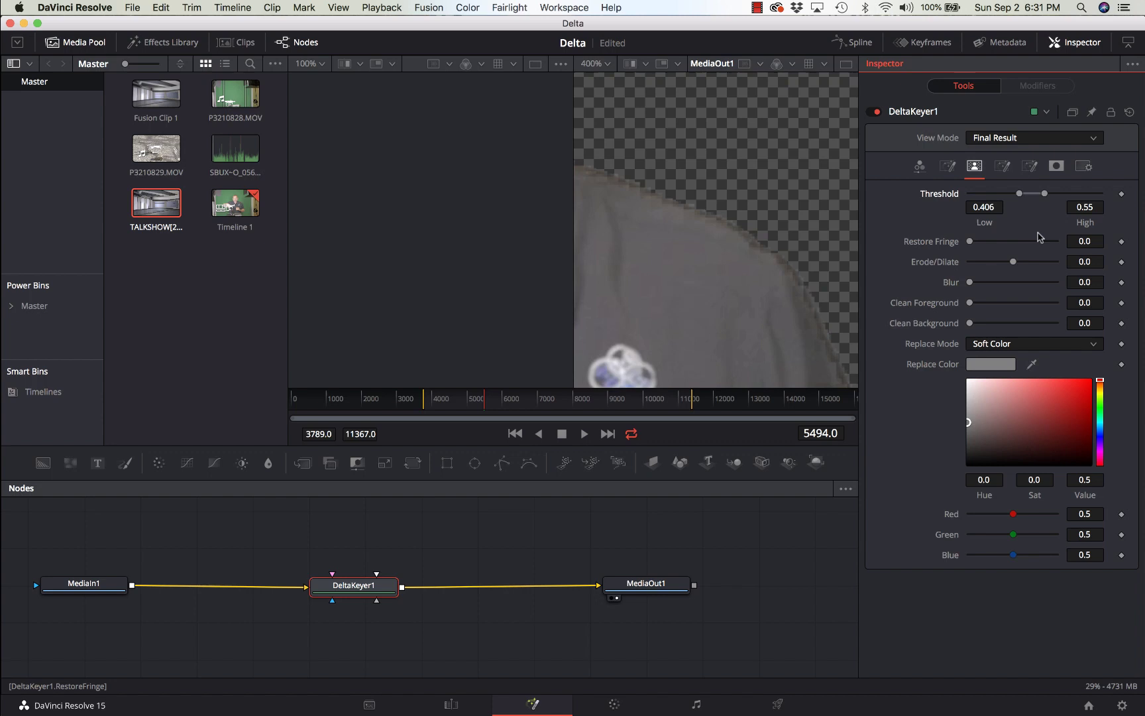
# Step: Set the matte's Restore Fringe to 0.0011
pyautogui.click(985, 242)
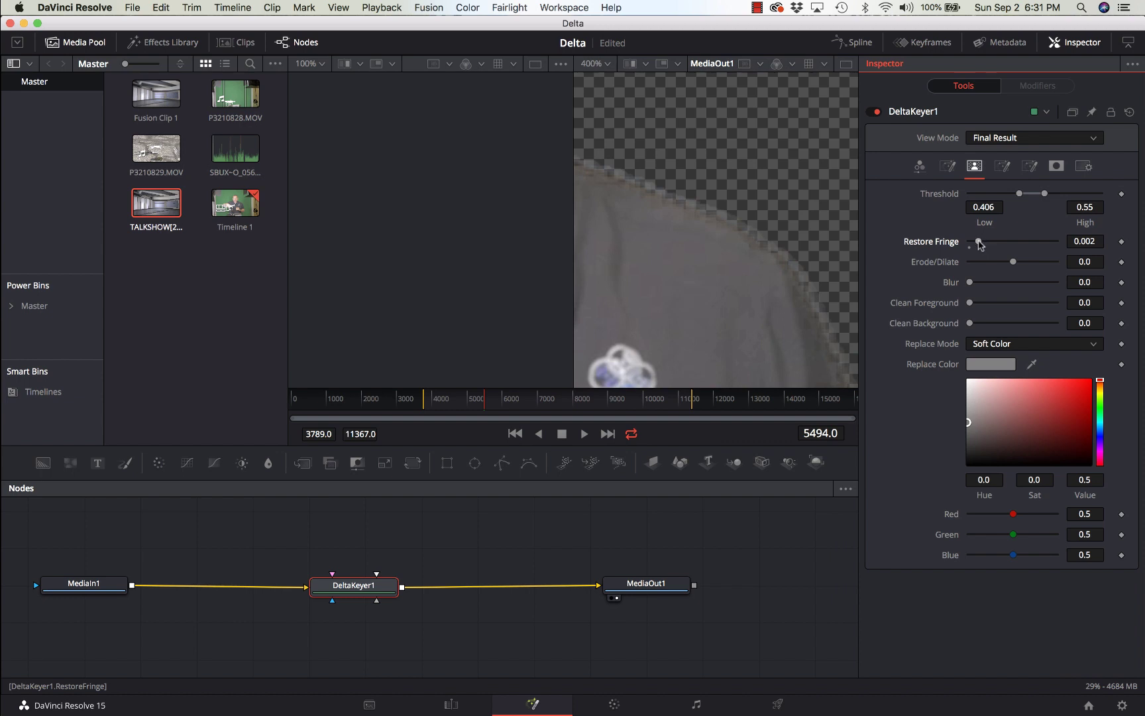
pyautogui.moveTo(979, 242); pyautogui.dragTo(976, 242)
pyautogui.moveTo(977, 242); pyautogui.dragTo(976, 242)
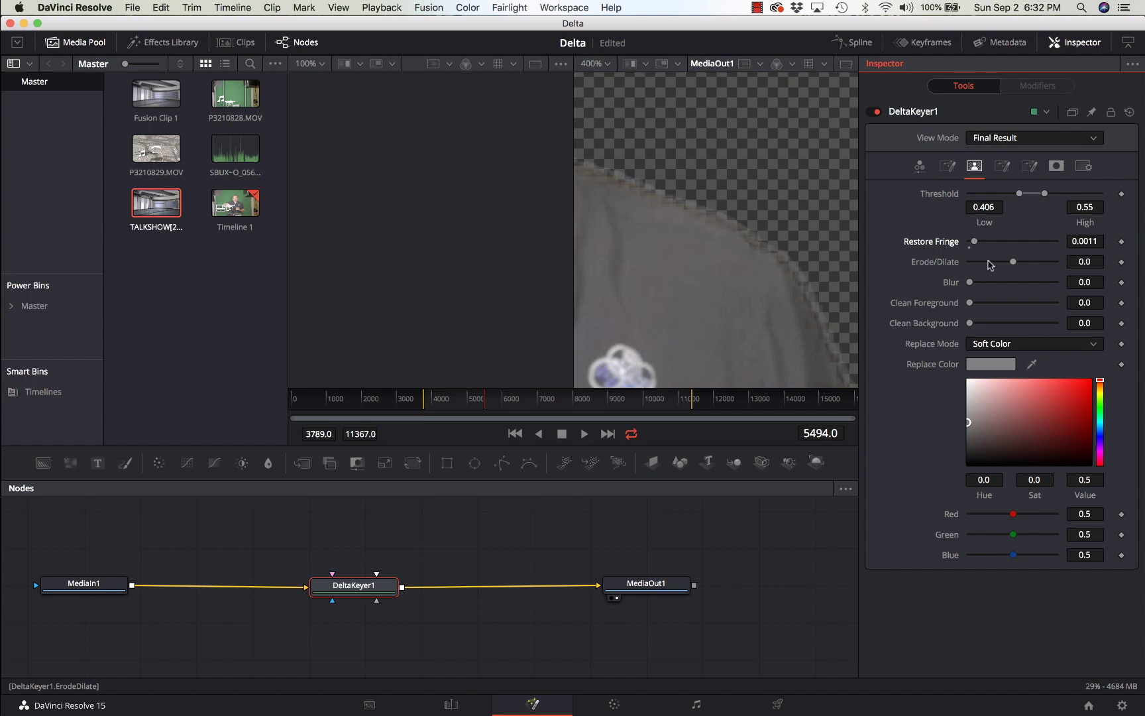
# Step: Set the matte's Erode/Dilate to -0.002 to pull in the presenter's edge
pyautogui.moveTo(989, 264); pyautogui.dragTo(984, 266)
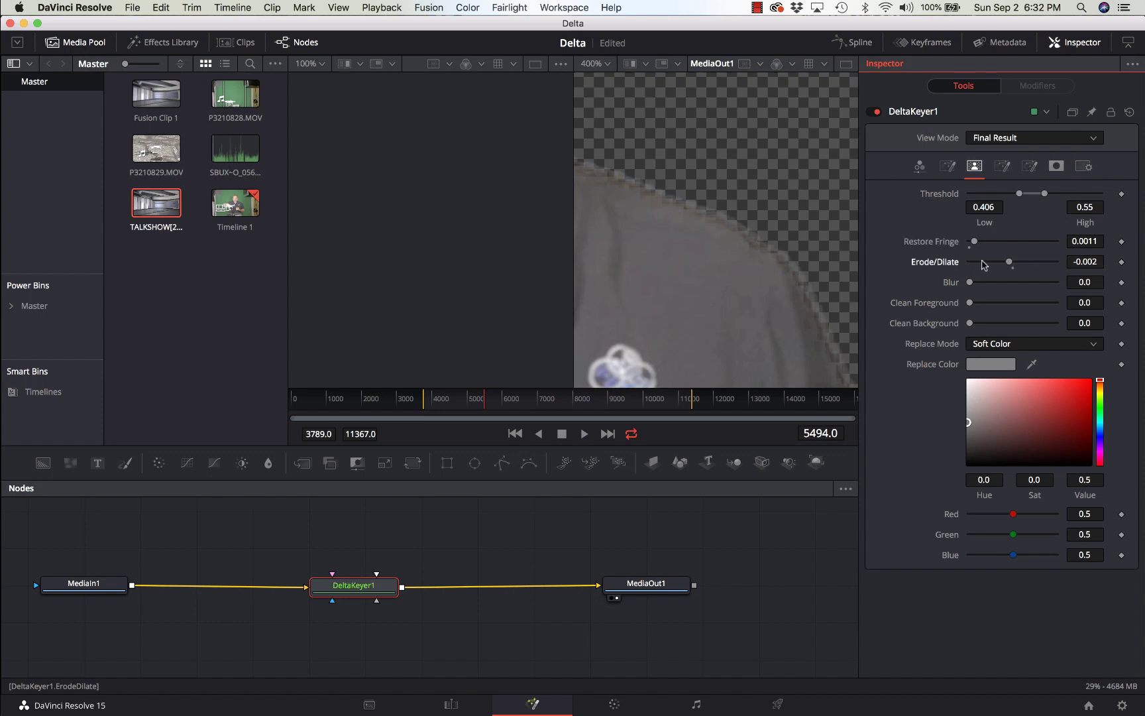
pyautogui.press('super+z')
pyautogui.click(1041, 264)
pyautogui.click(1003, 264)
pyautogui.click(1003, 265)
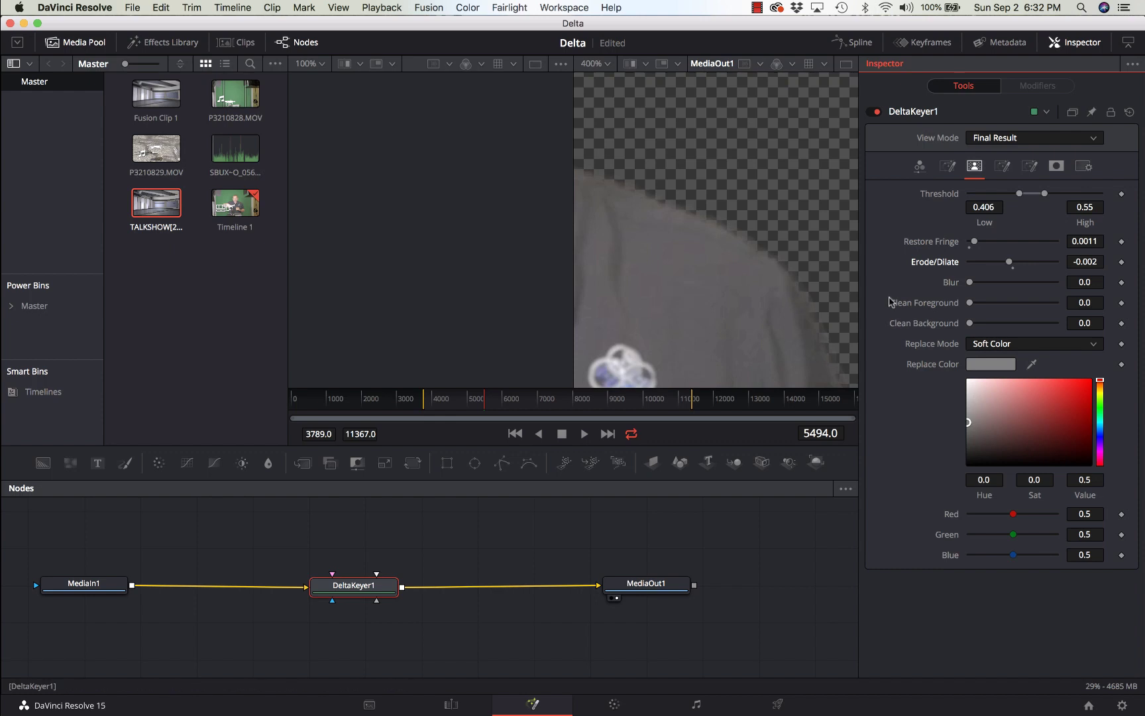
# Step: Give the matte a 0.002 Blur and fit the whole frame in the viewer
pyautogui.click(979, 283)
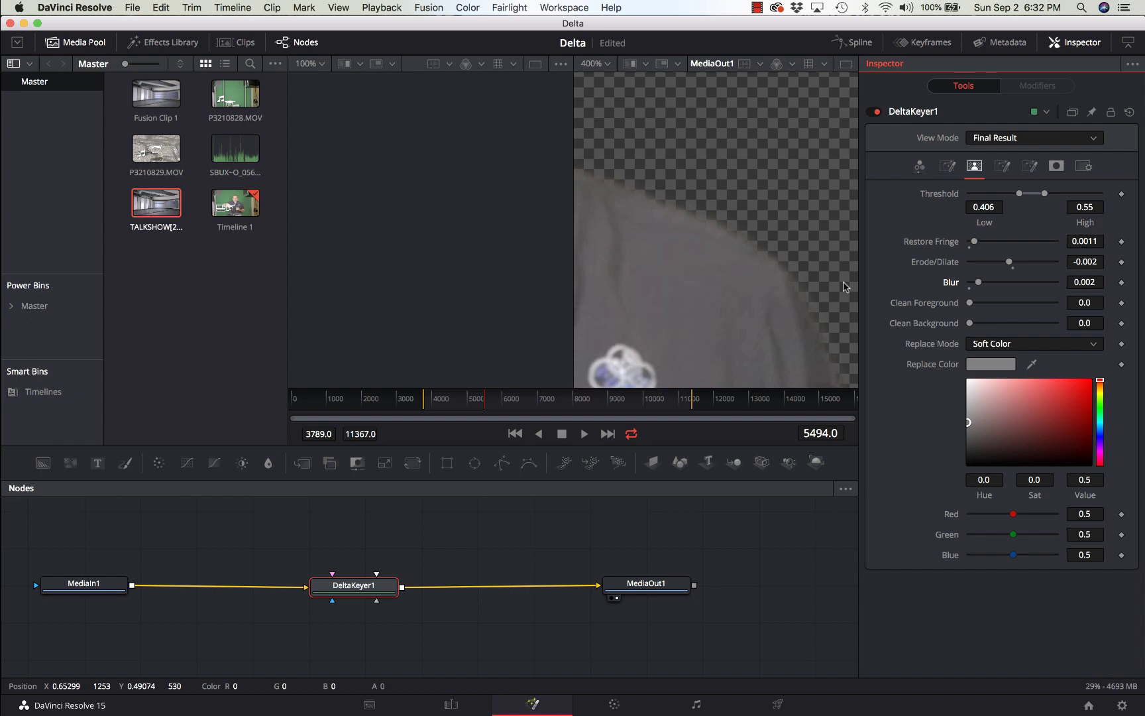
pyautogui.click(605, 64)
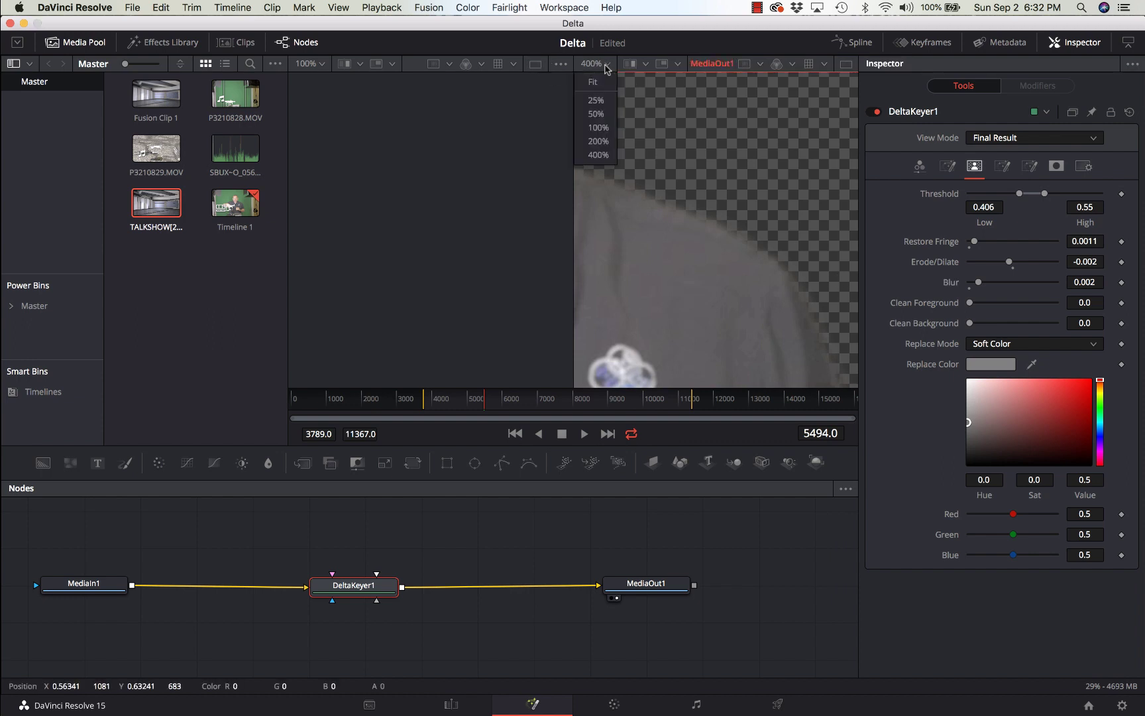
pyautogui.click(597, 83)
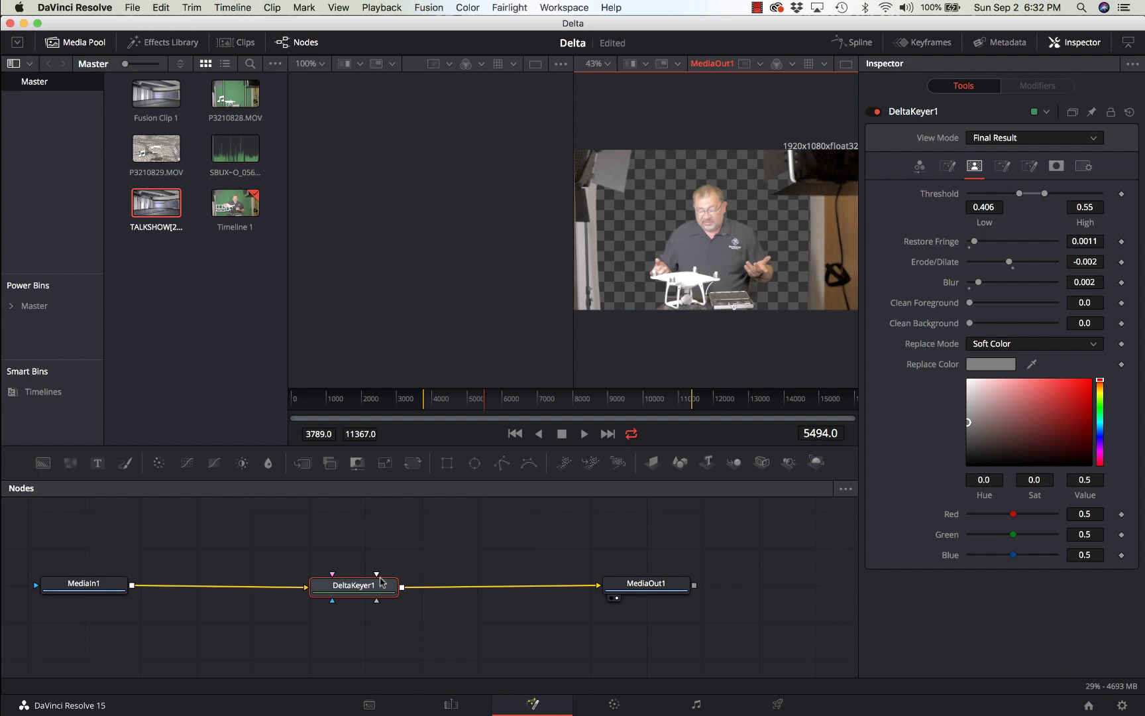
# Step: Insert a Merge1 node between DeltaKeyer1 and MediaOut1
pyautogui.moveTo(386, 590); pyautogui.dragTo(358, 589)
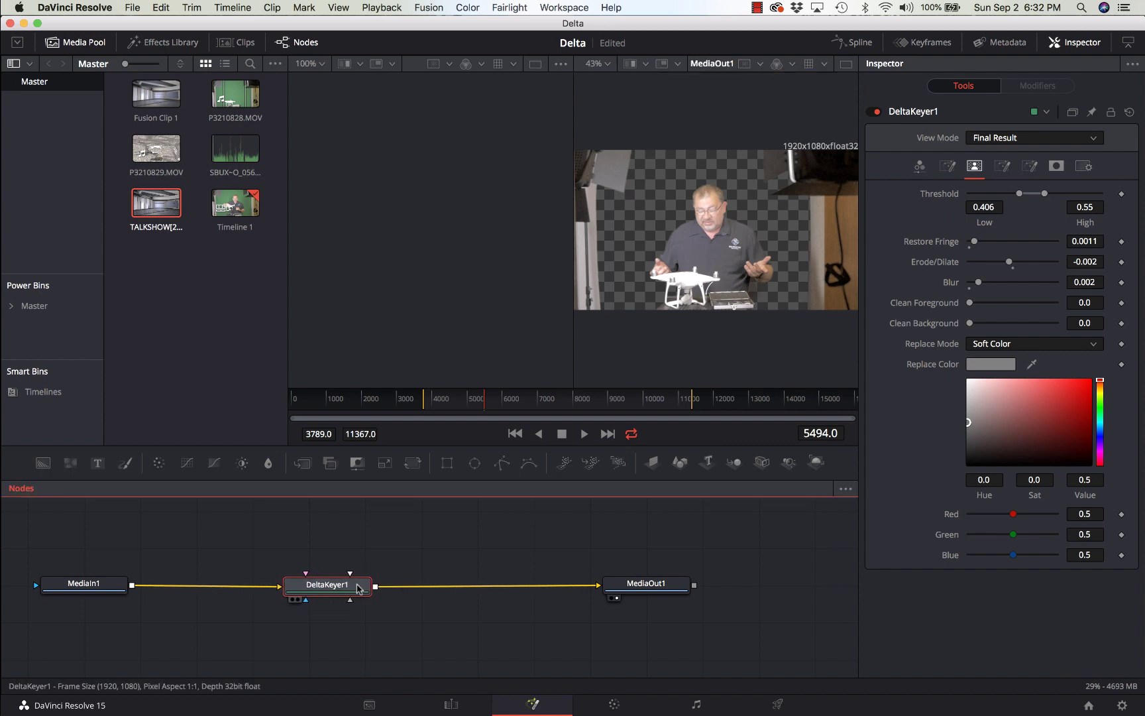
pyautogui.moveTo(357, 587)
pyautogui.hotkey('shift', 'space')
pyautogui.write('merg')
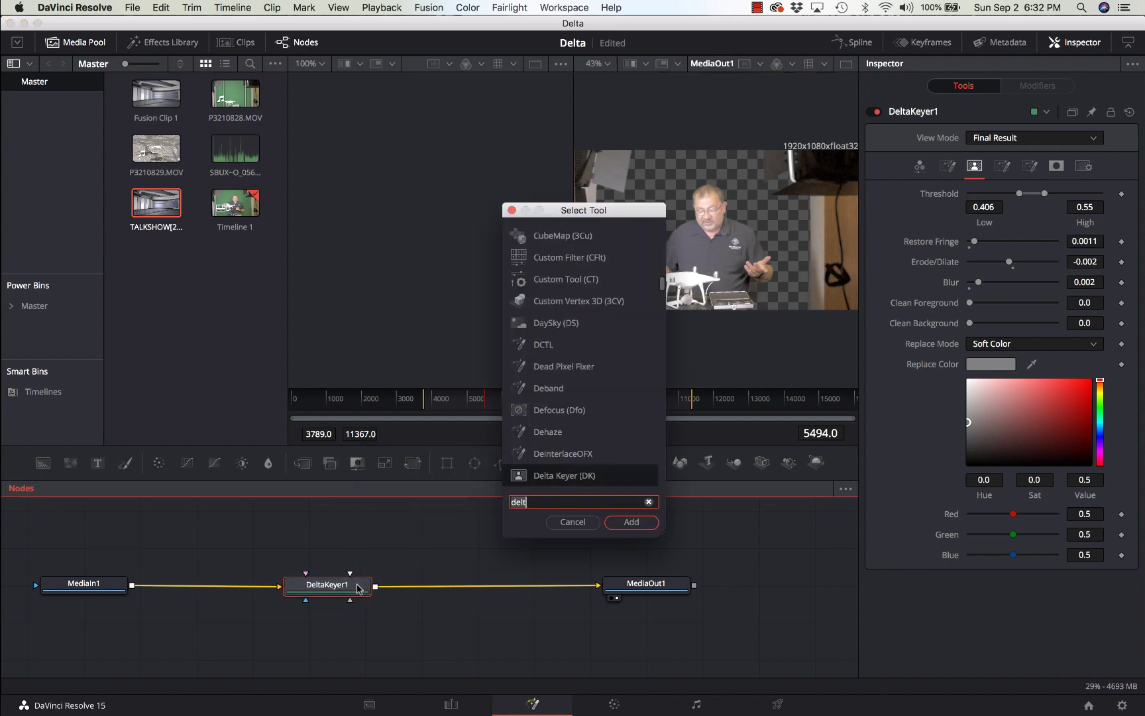
pyautogui.press('Return')
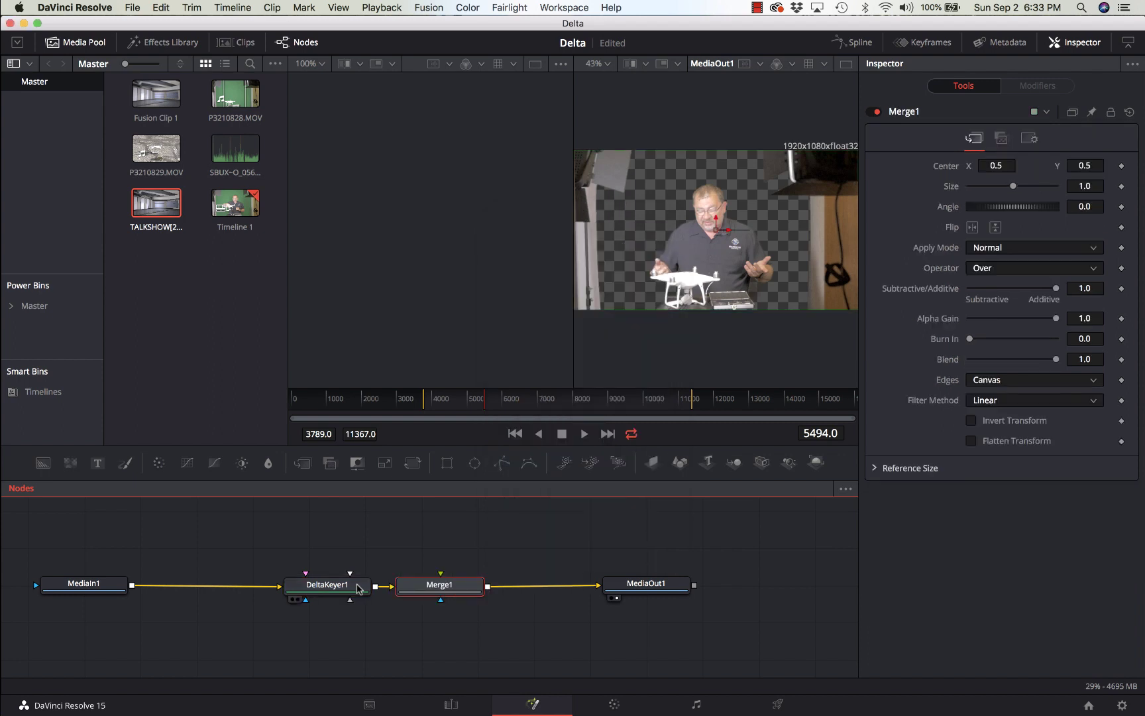
pyautogui.moveTo(452, 592); pyautogui.dragTo(491, 592)
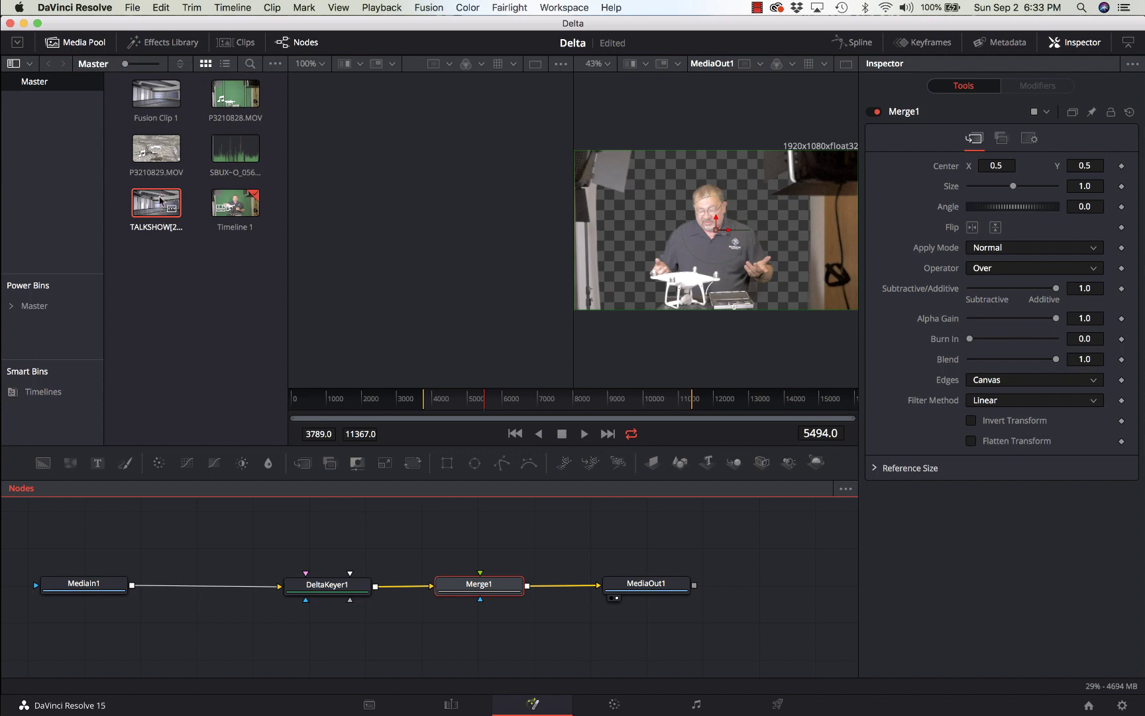
# Step: Add the TALKSHOW studio image as a MediaIn2 node feeding Merge1
pyautogui.moveTo(152, 211); pyautogui.dragTo(479, 589)
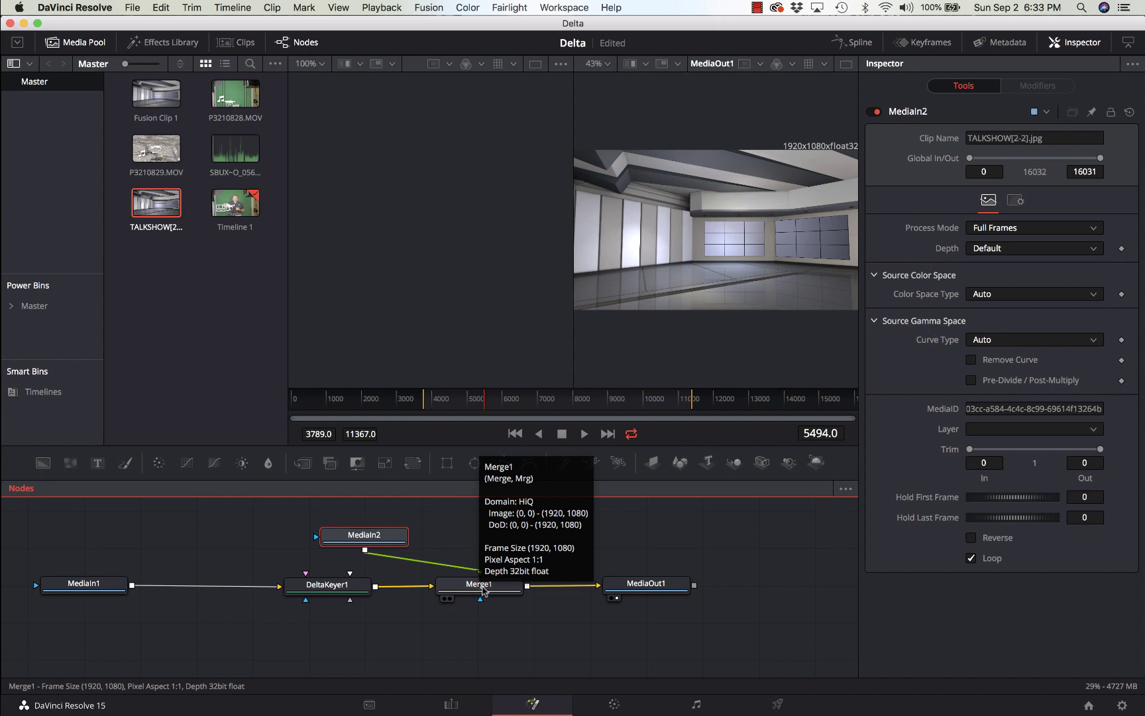
pyautogui.click(494, 592)
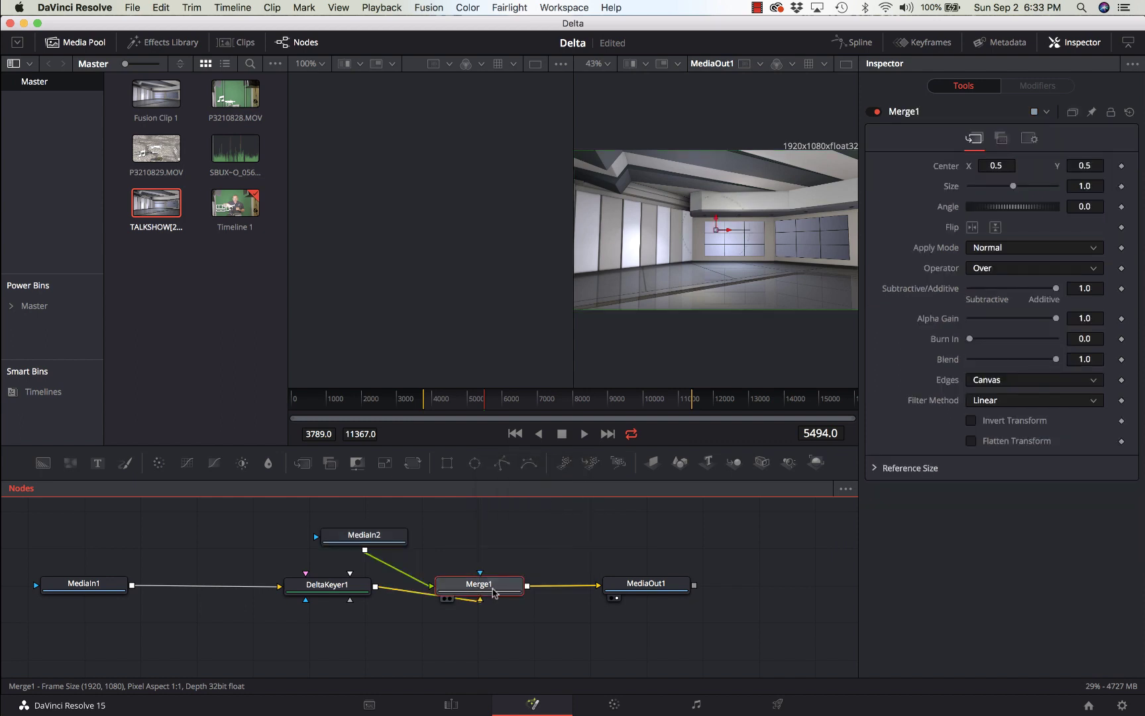
pyautogui.moveTo(396, 538); pyautogui.dragTo(425, 535)
# Step: Swap Merge1's inputs so the keyed presenter sits over the studio background
pyautogui.click(499, 592)
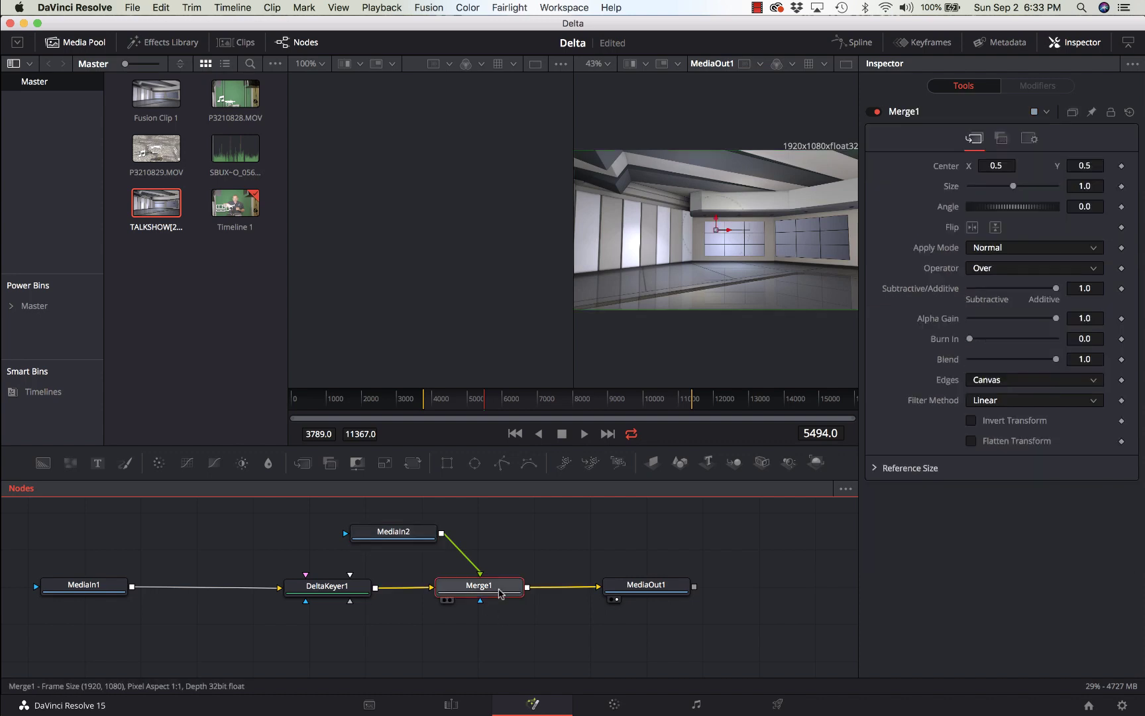
pyautogui.rightClick(499, 592)
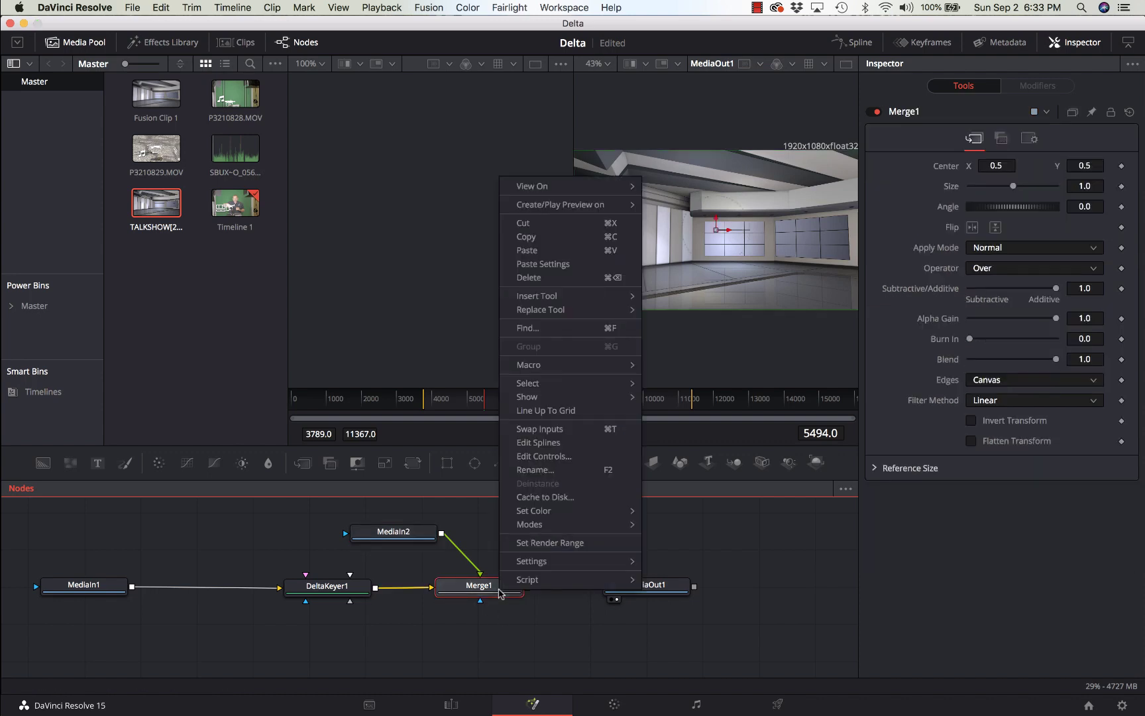
pyautogui.click(540, 429)
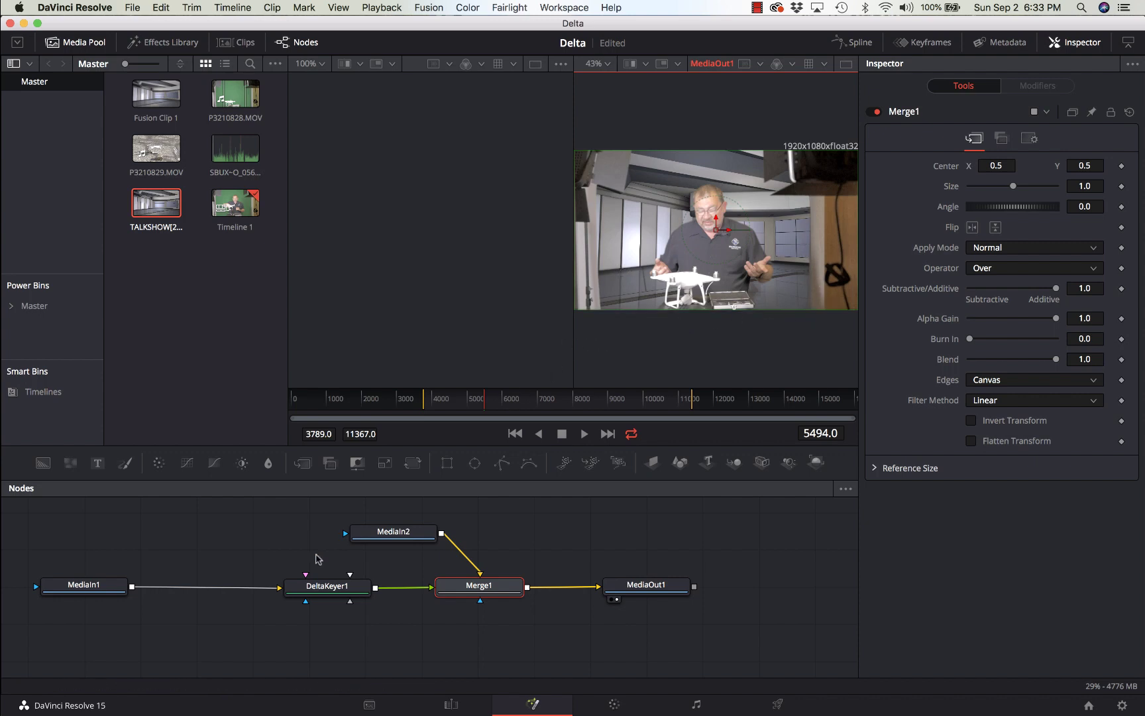
# Step: Add an unconnected Polygon1 mask node by searching 'poly' in the tool search
pyautogui.click(255, 546)
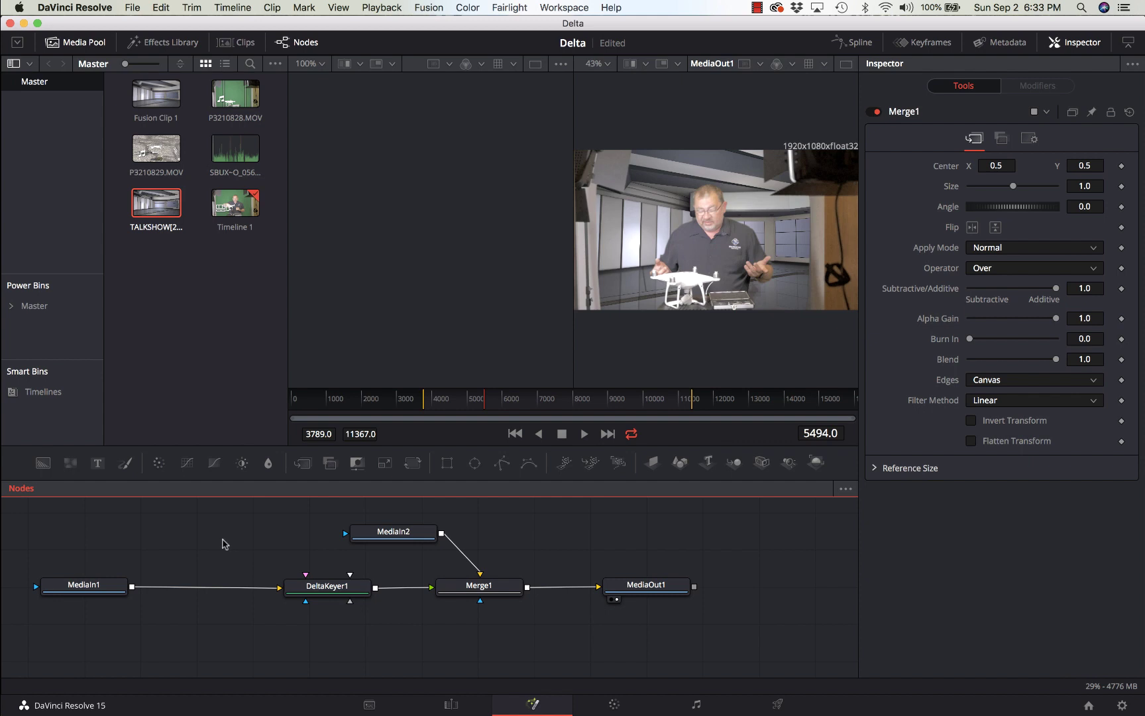
pyautogui.hotkey('shift', 'space')
pyautogui.write('merg')
pyautogui.press('BackSpace')
pyautogui.press('BackSpace')
pyautogui.press('BackSpace')
pyautogui.press('BackSpace')
pyautogui.write('plo')
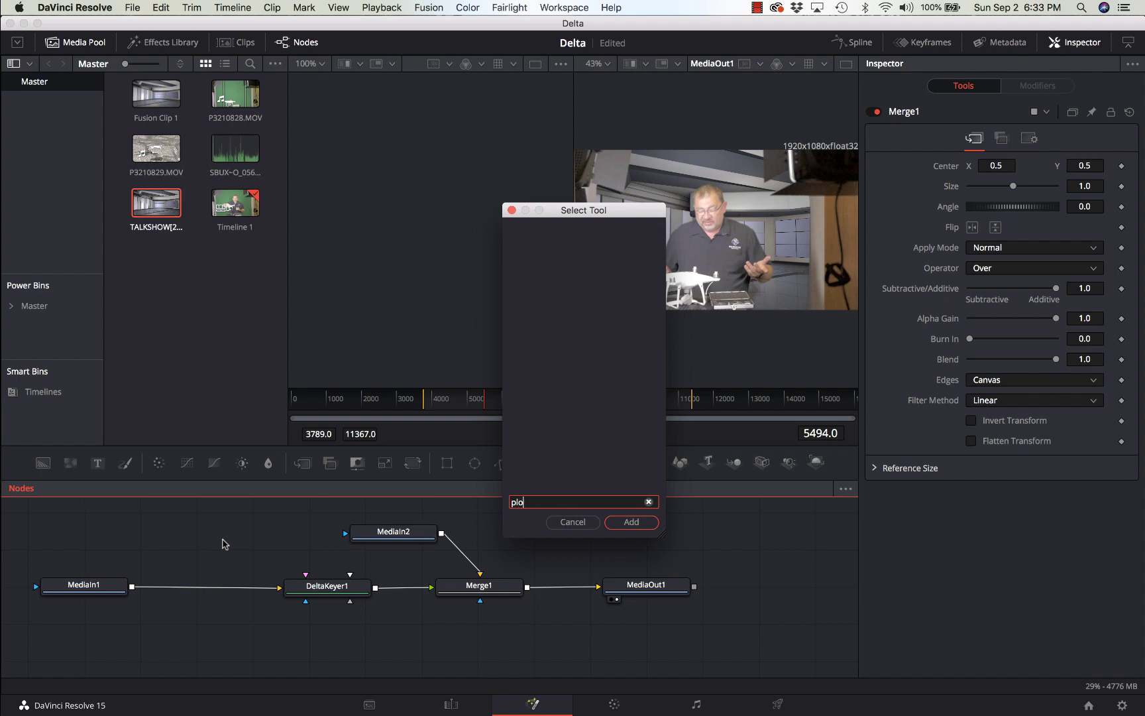
pyautogui.press('BackSpace')
pyautogui.press('BackSpace')
pyautogui.press('BackSpace')
pyautogui.write('p')
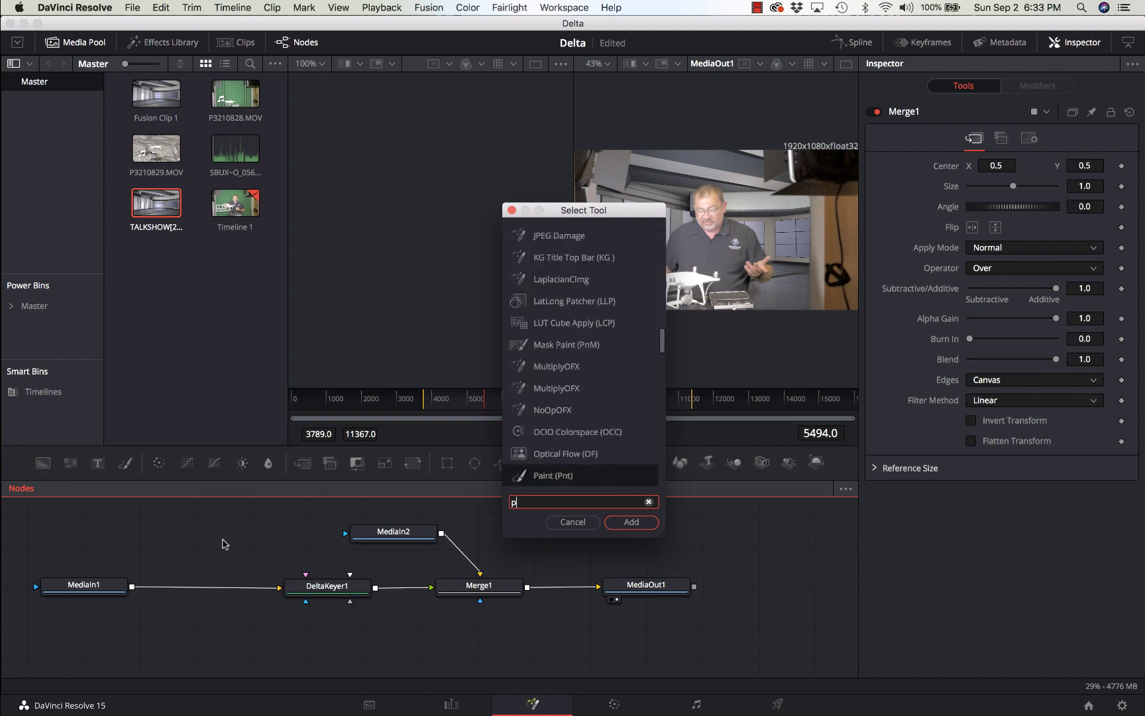
pyautogui.write('oly')
pyautogui.press('Return')
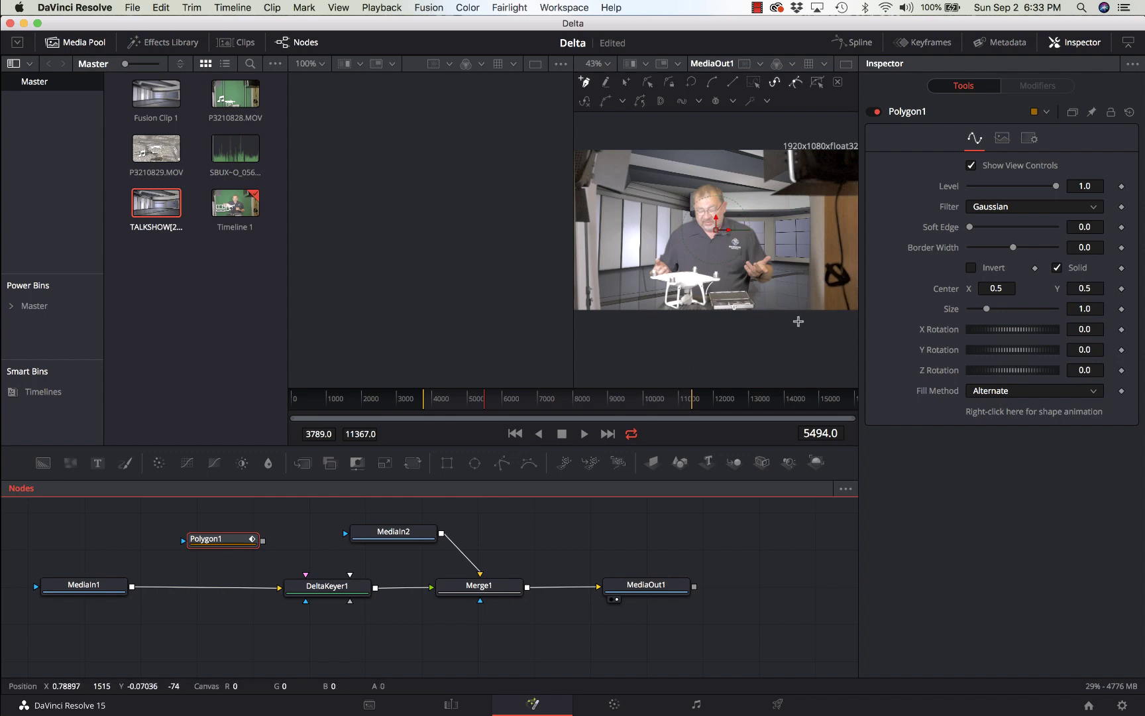
# Step: Outline the presenter and table with Polygon1 points, closing the shape at the start point
pyautogui.click(800, 319)
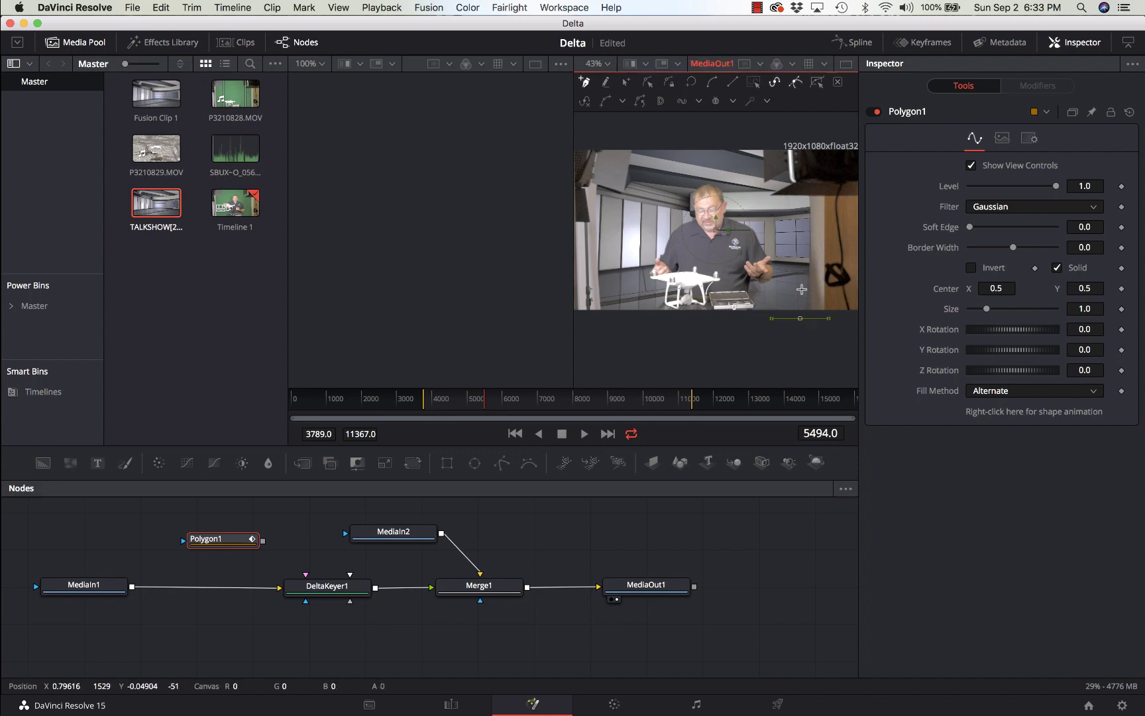
pyautogui.click(796, 230)
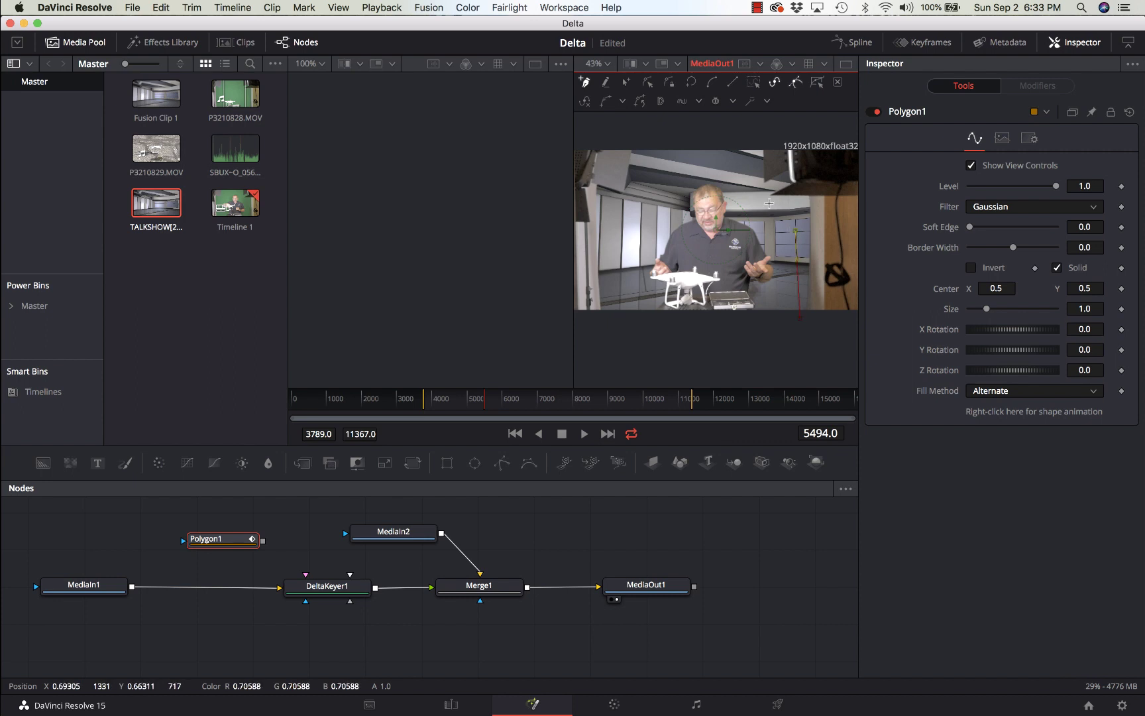
pyautogui.click(768, 198)
pyautogui.click(741, 172)
pyautogui.click(718, 159)
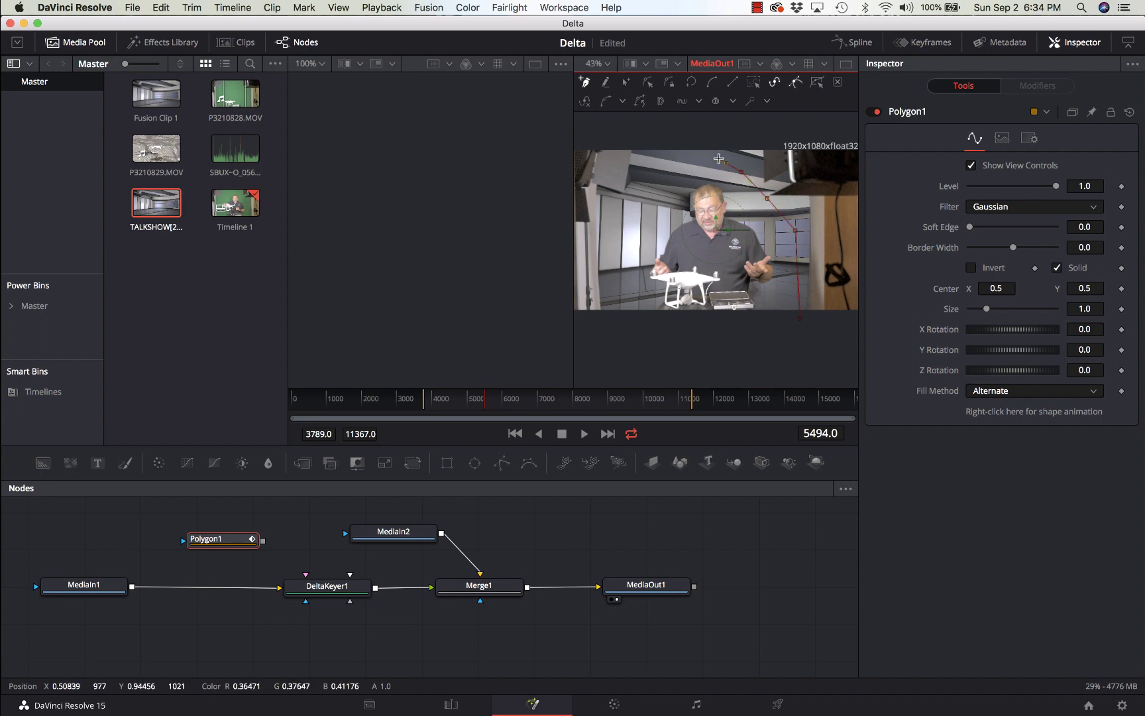
pyautogui.click(667, 162)
pyautogui.click(635, 188)
pyautogui.click(629, 225)
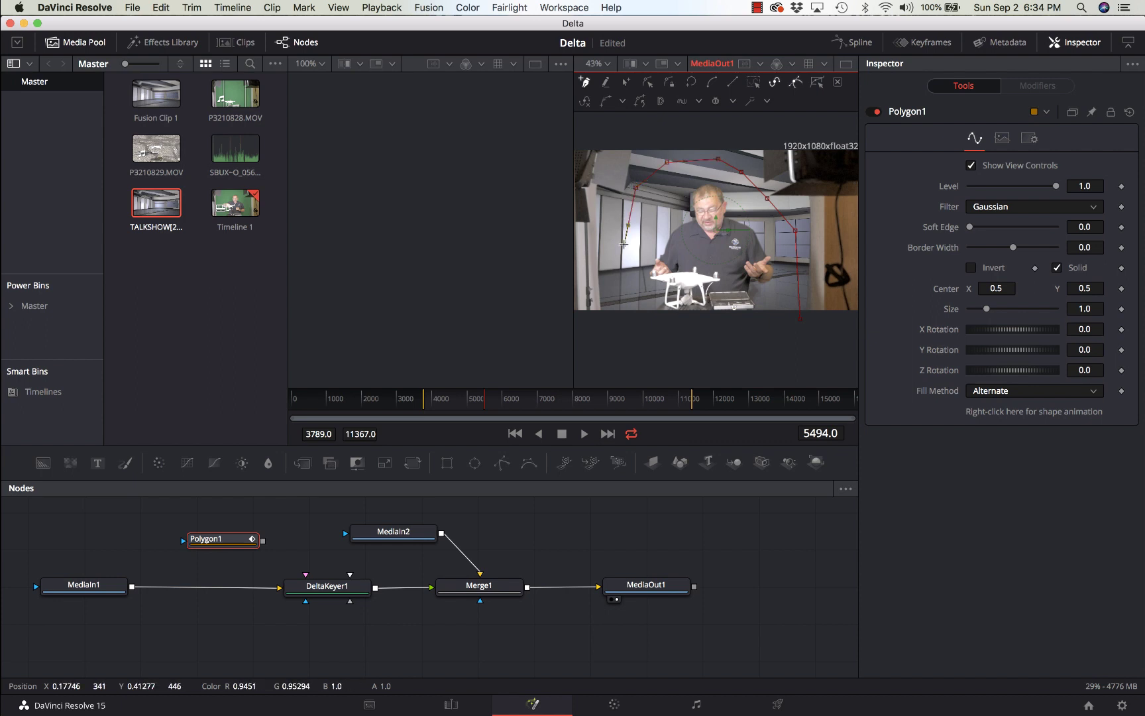
pyautogui.click(623, 244)
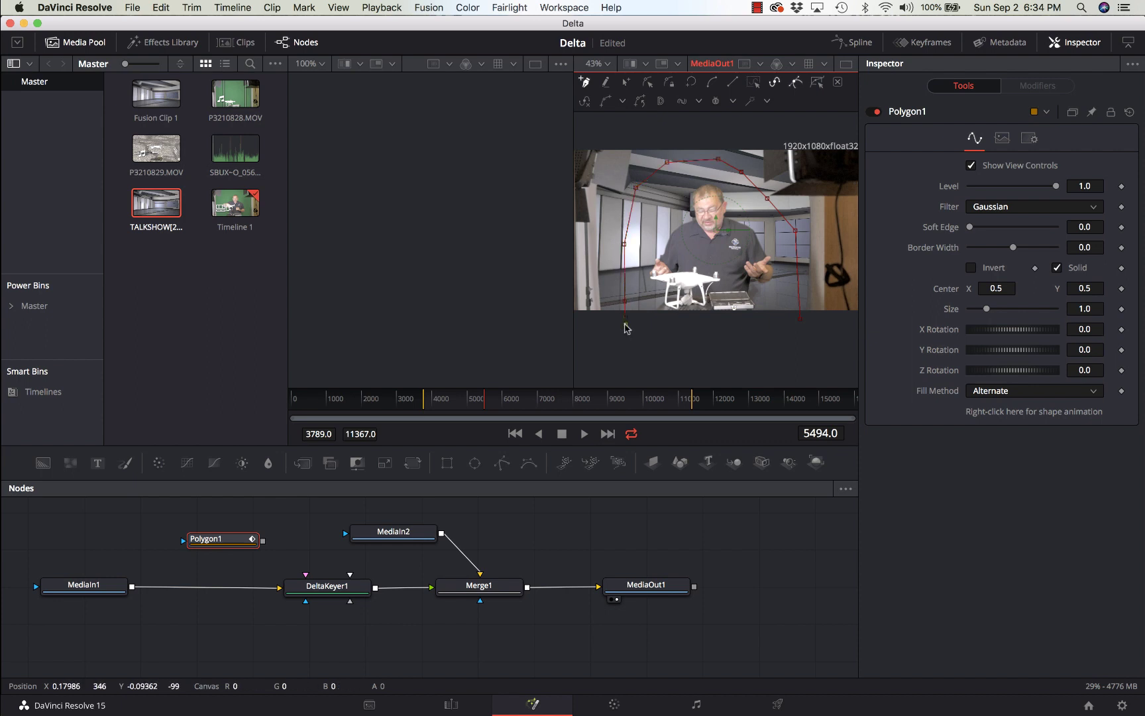
pyautogui.click(626, 325)
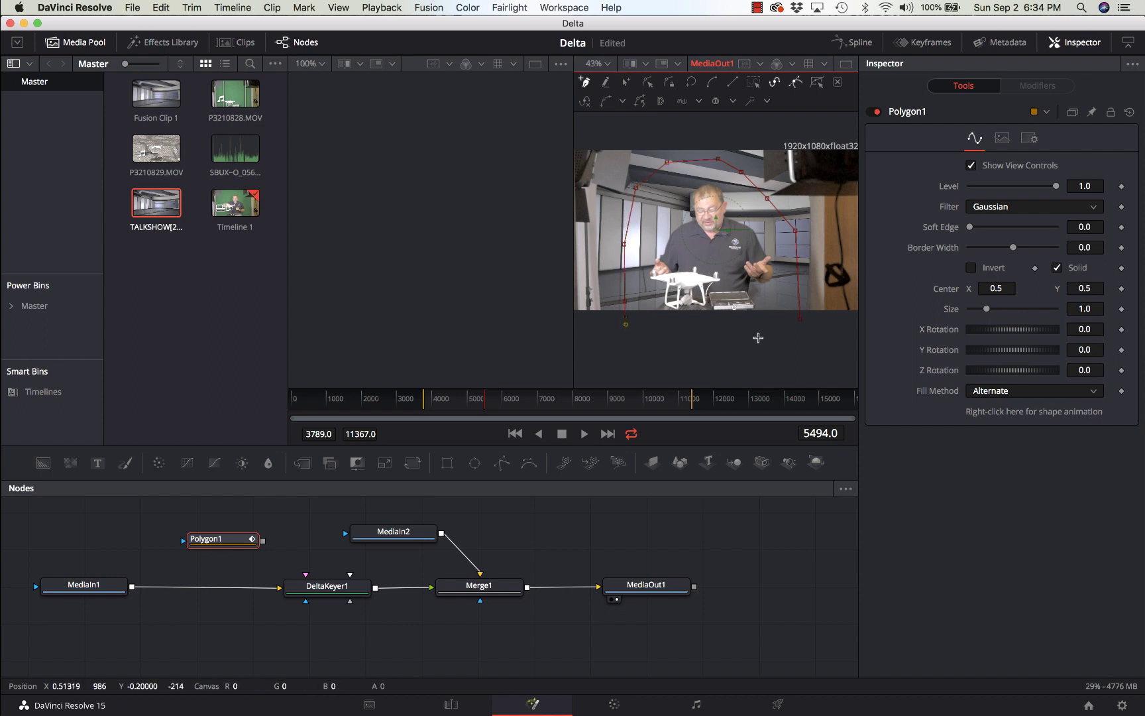
pyautogui.click(800, 321)
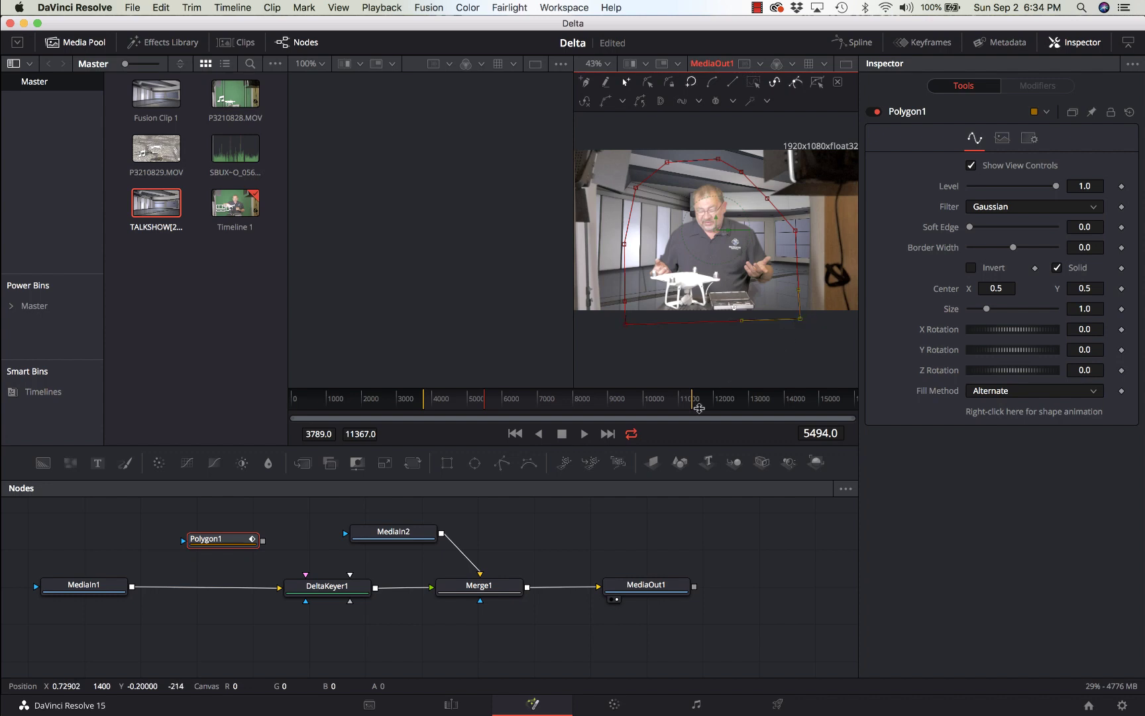
# Step: Wire Polygon1 into DeltaKeyer1 as an inverted GarbageMatte
pyautogui.click(264, 542)
pyautogui.moveTo(264, 542); pyautogui.dragTo(336, 586)
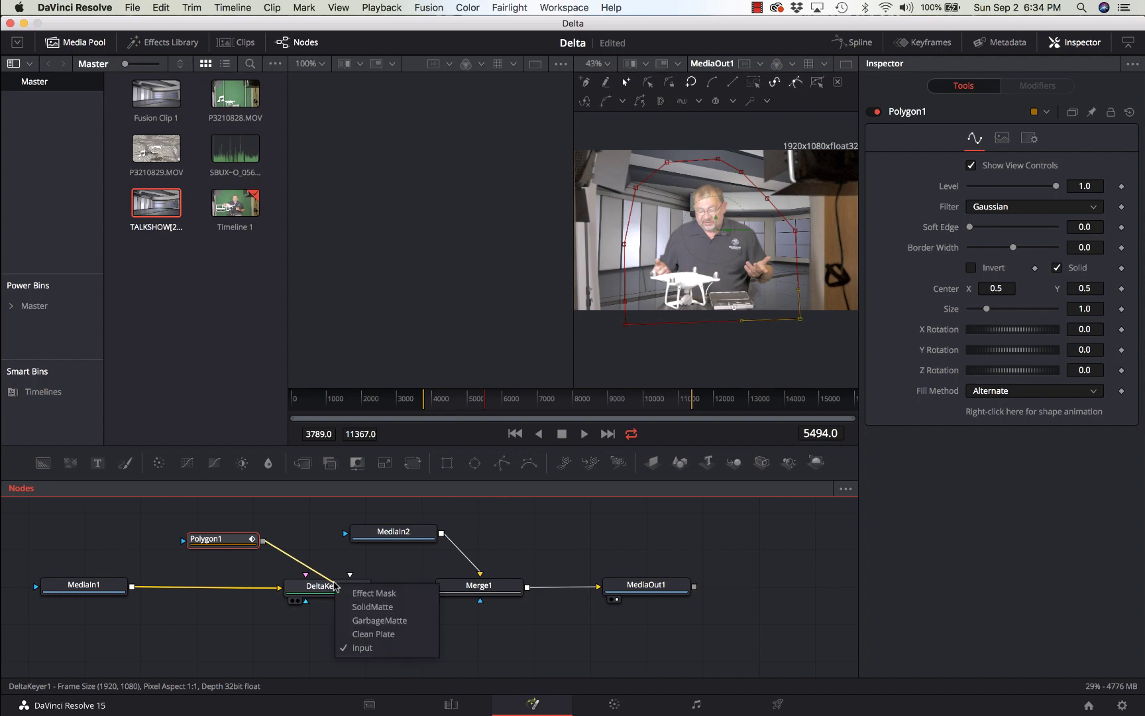
pyautogui.click(380, 621)
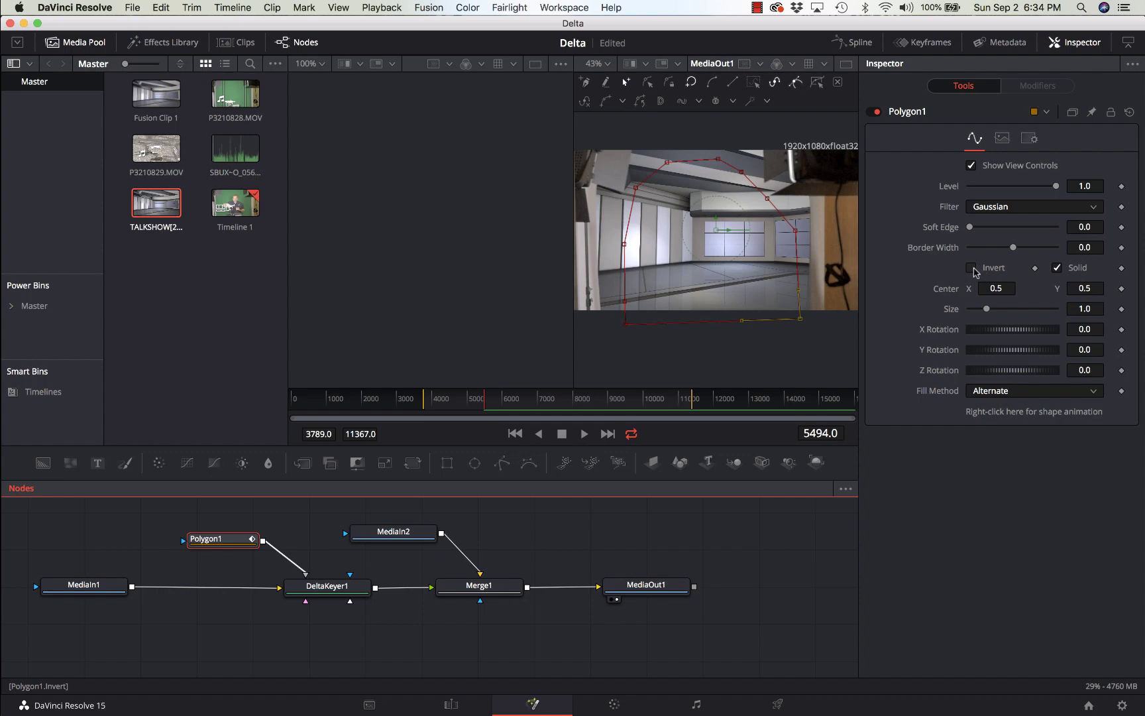
pyautogui.click(973, 270)
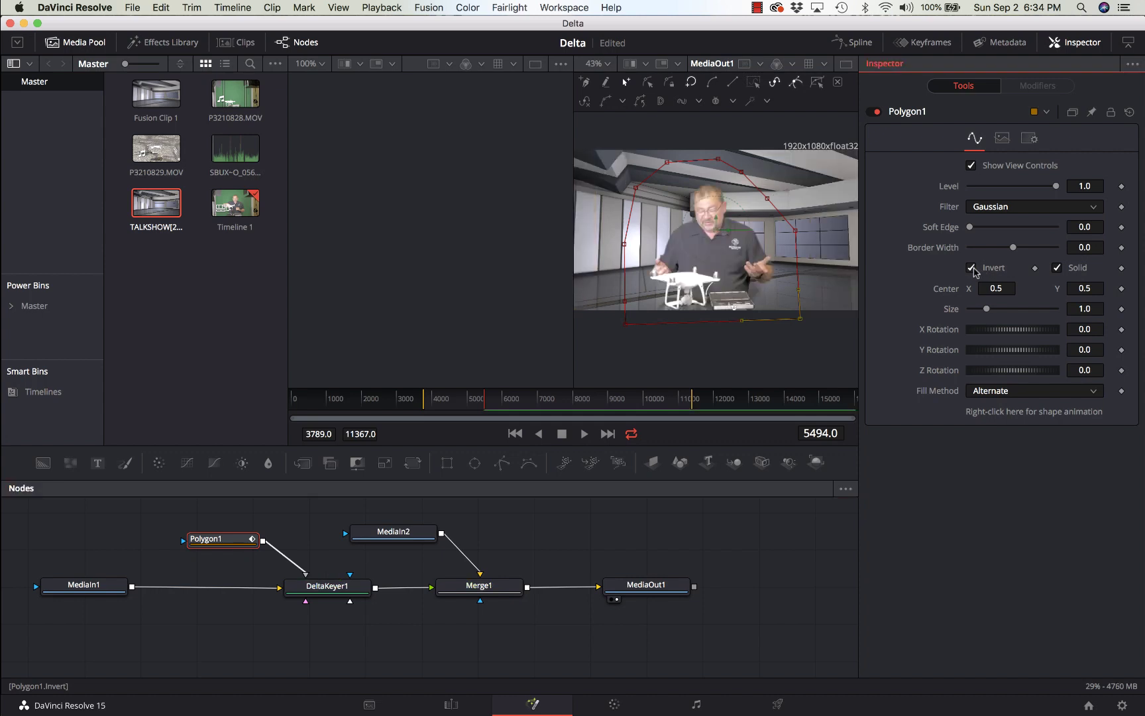
pyautogui.click(823, 358)
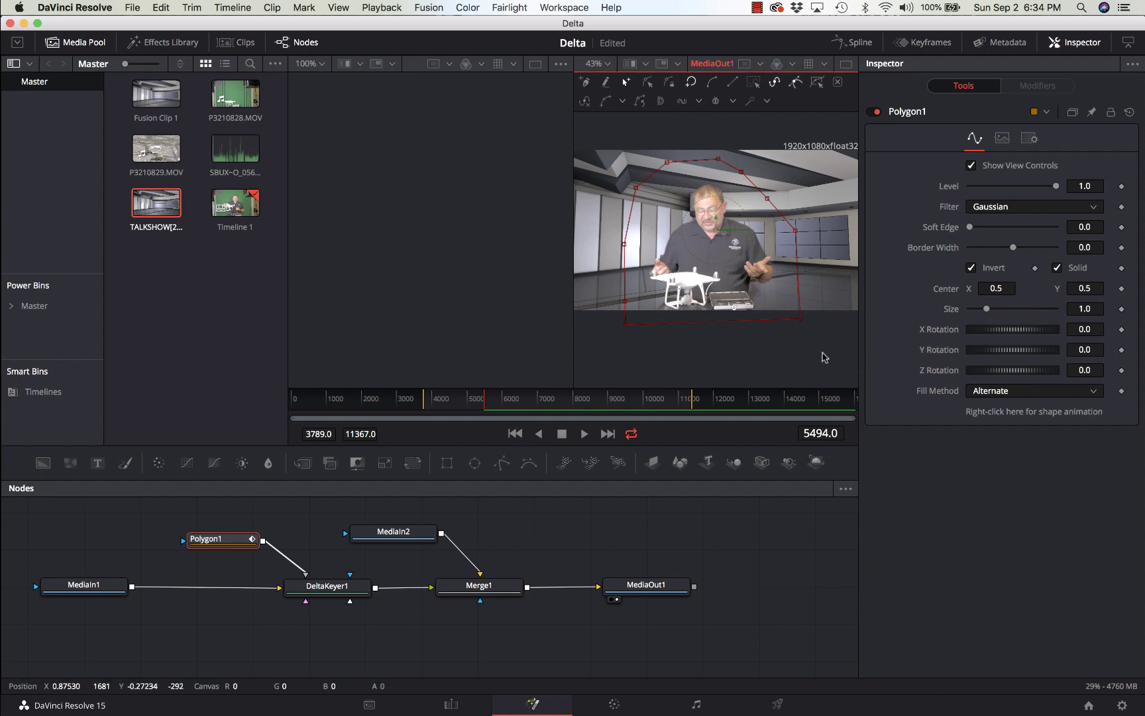
pyautogui.click(408, 537)
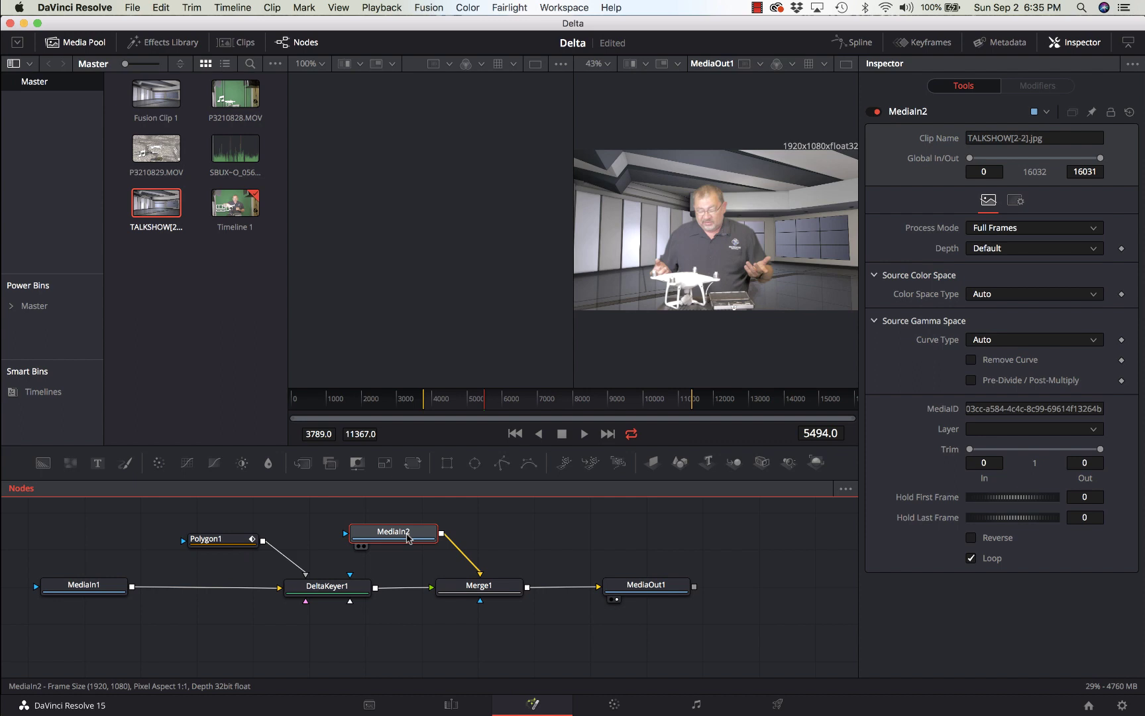
# Step: Add a Blur node after the MediaIn2 studio background and set Blur Size to 8.7
pyautogui.hotkey('shift', 'space')
pyautogui.write('blu')
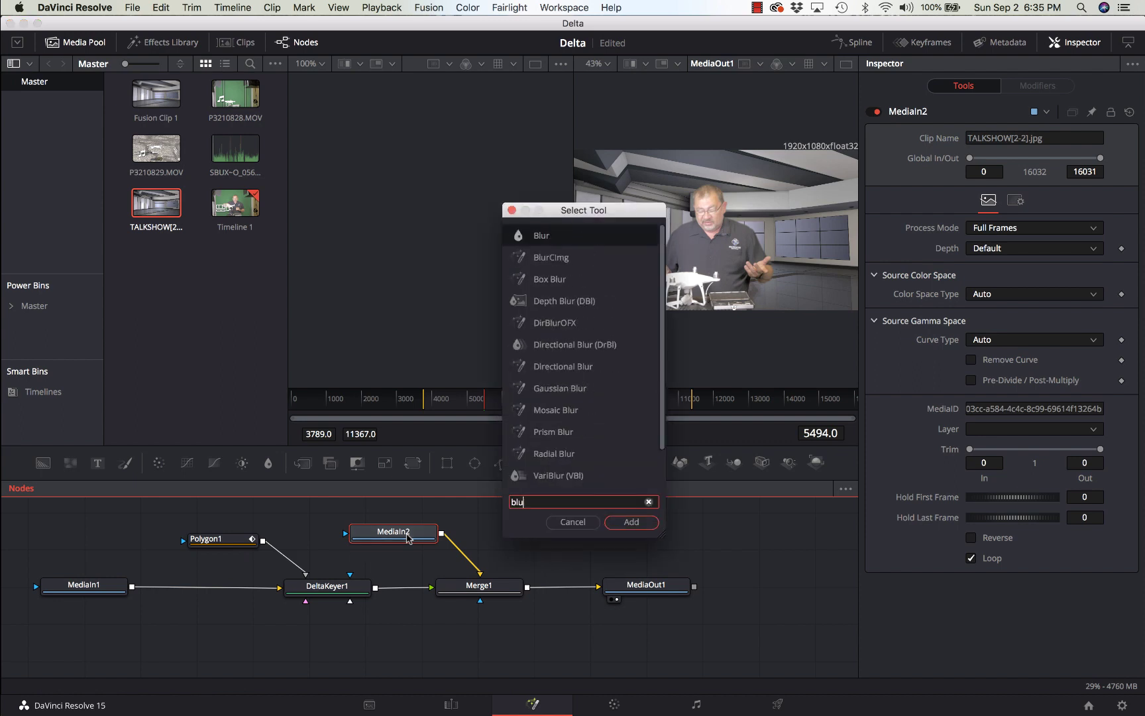
pyautogui.press('Return')
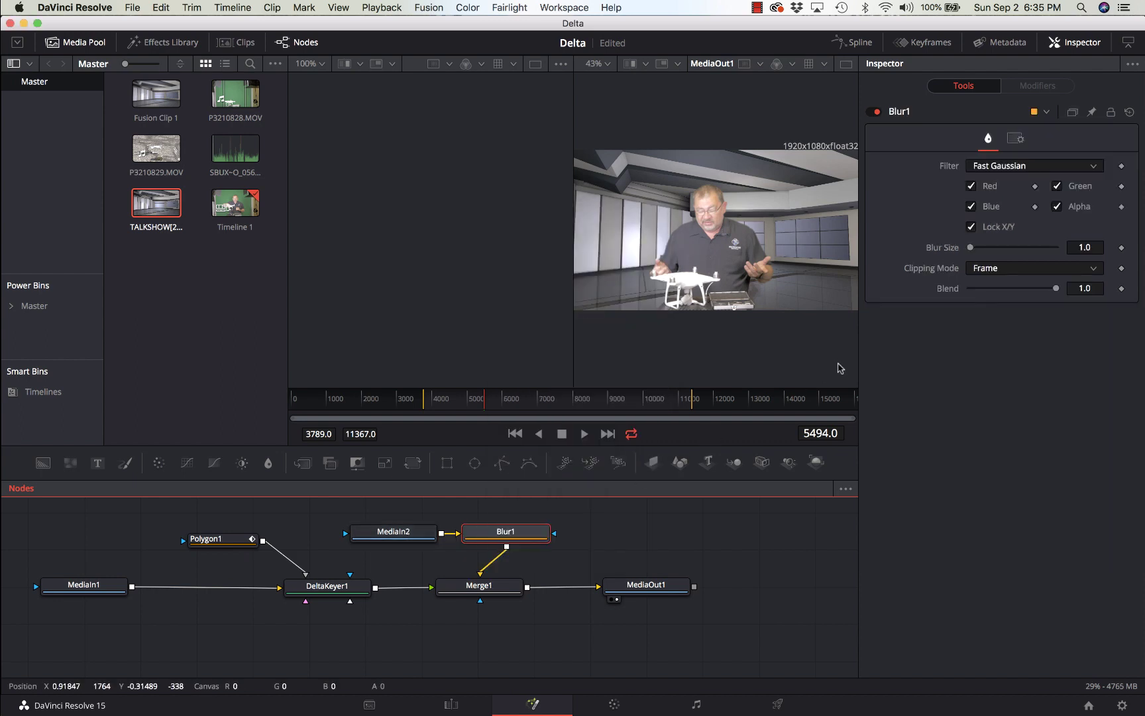
pyautogui.click(983, 251)
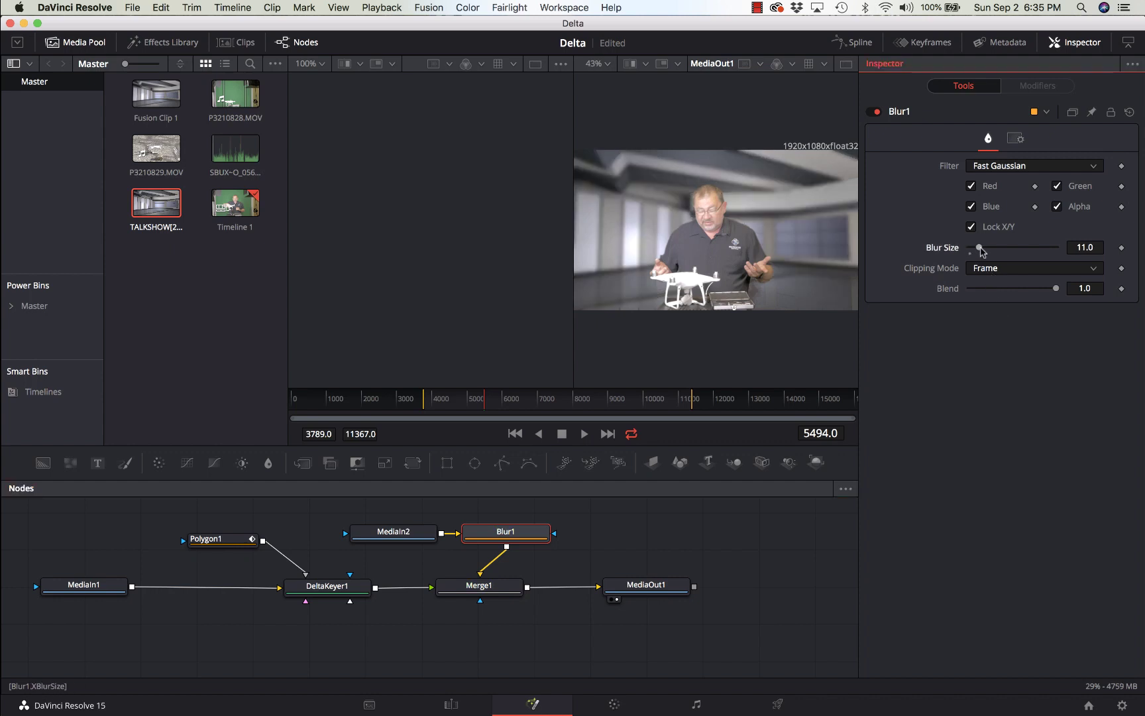
pyautogui.moveTo(981, 251); pyautogui.dragTo(980, 251)
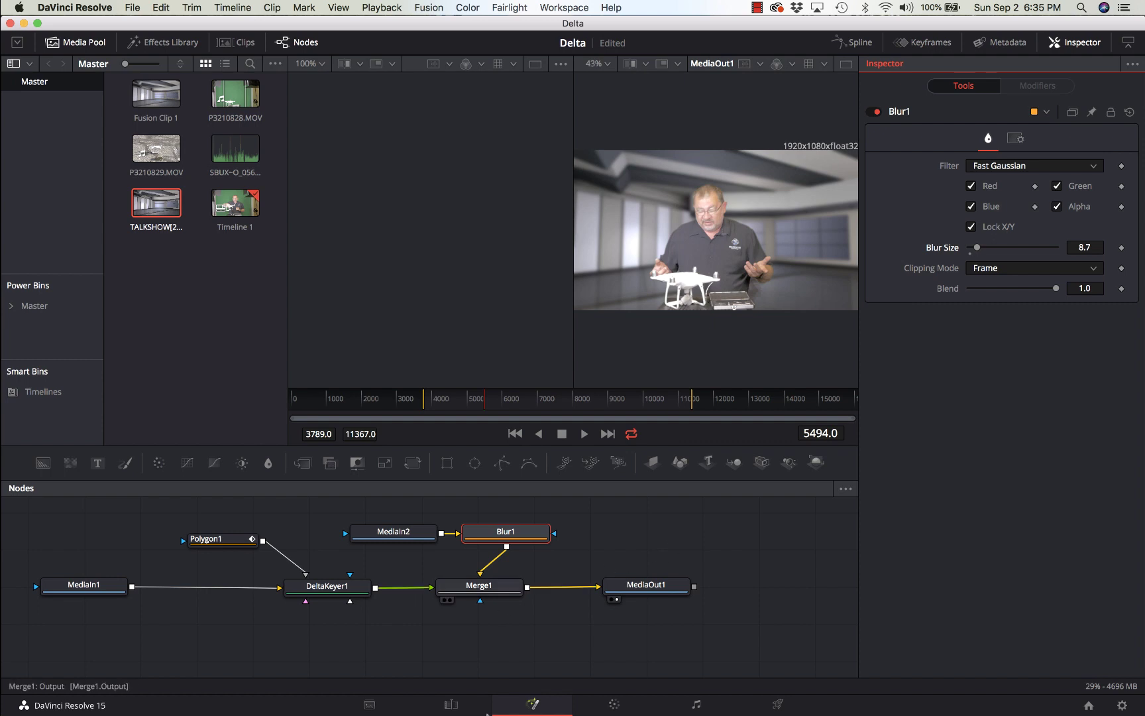
pyautogui.click(457, 707)
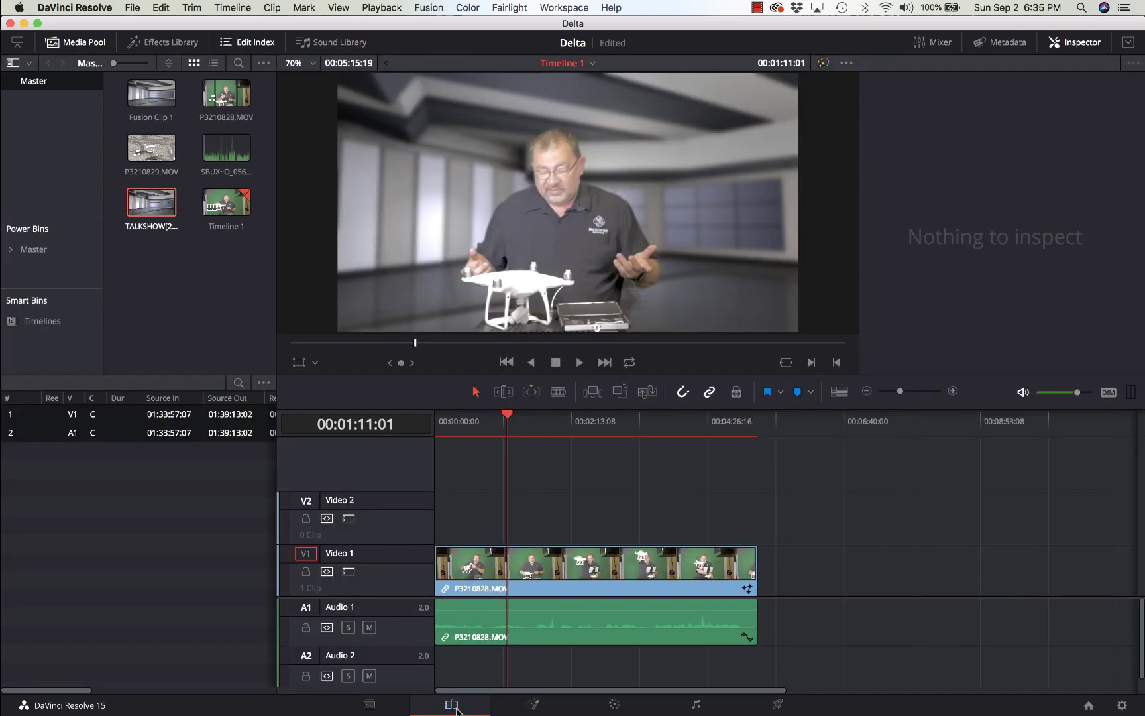